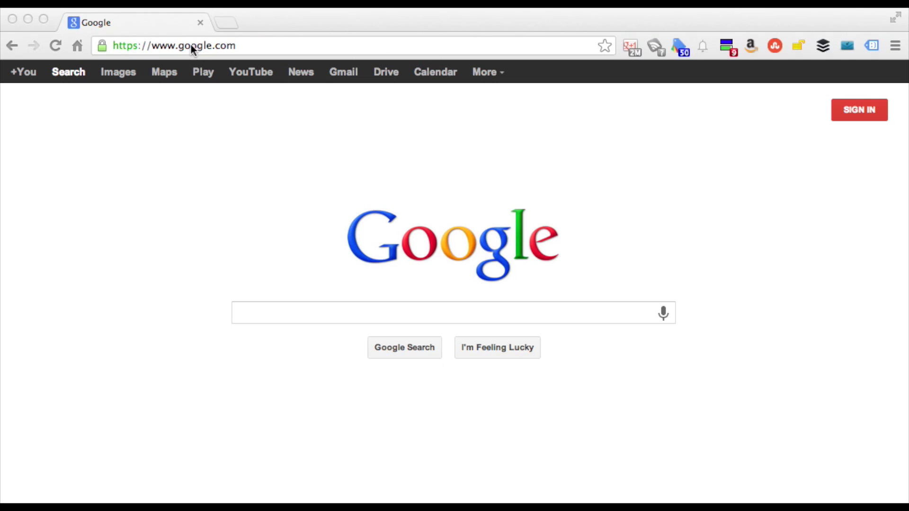
Bring Chrome to the front and select the current web address
{"action": "left_click", "coordinate": [191, 46]}
{"action": "left_click", "coordinate": [191, 46]}
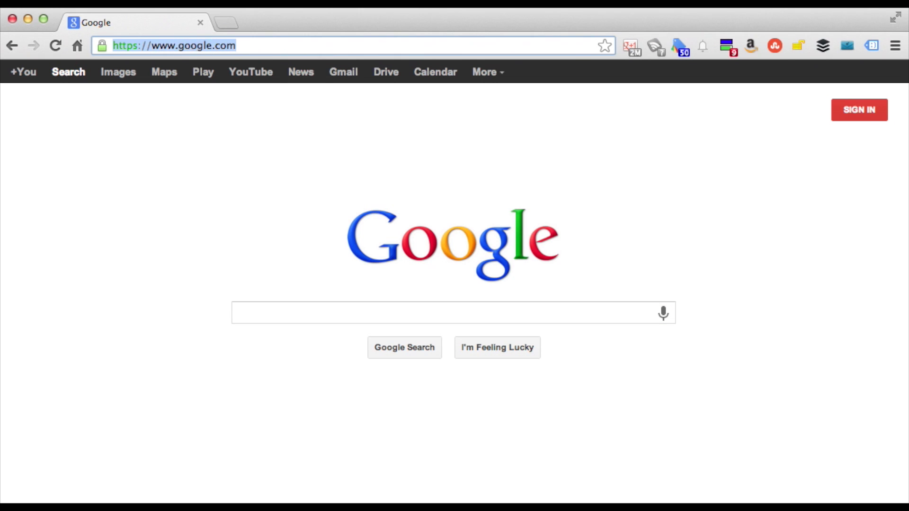
Load the inspectandcloud.com website via autocompletion and open its login page
{"action": "type", "text": "inspec"}
{"action": "key", "text": "Return"}
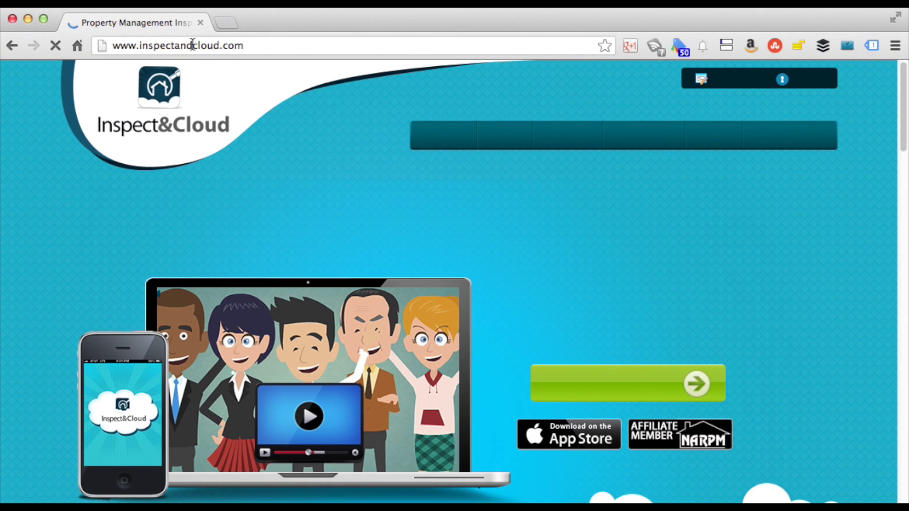
{"action": "left_click", "coordinate": [805, 79]}
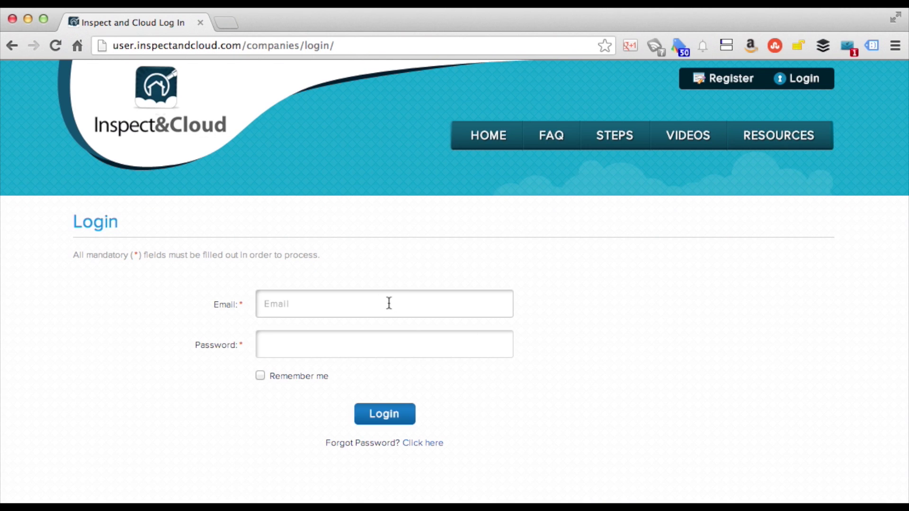
Log in with the suggested company email and the account password
{"action": "left_click", "coordinate": [389, 303]}
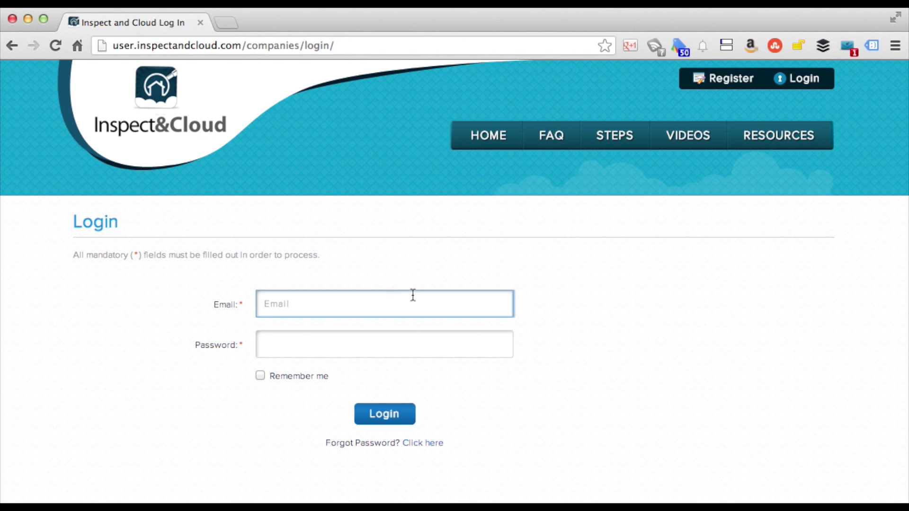
{"action": "type", "text": "info"}
{"action": "left_click", "coordinate": [372, 326]}
{"action": "left_click", "coordinate": [367, 346]}
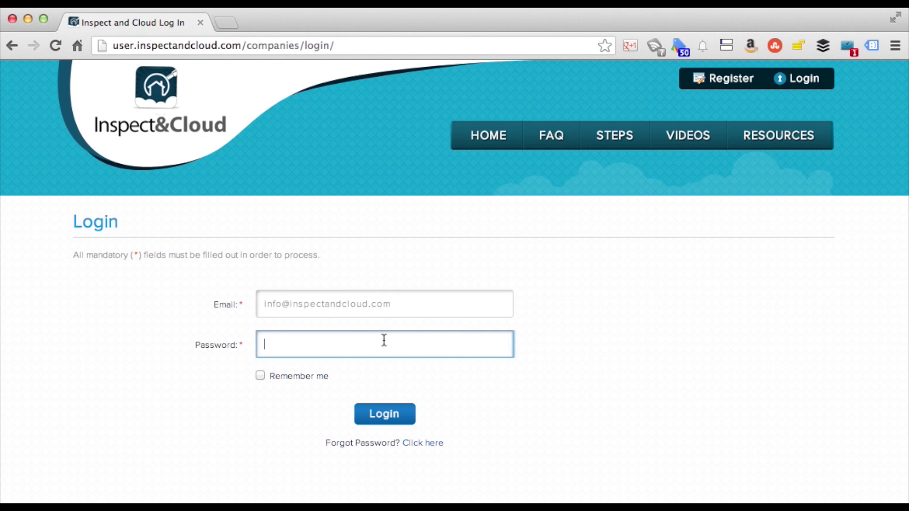
{"action": "type", "text": "******"}
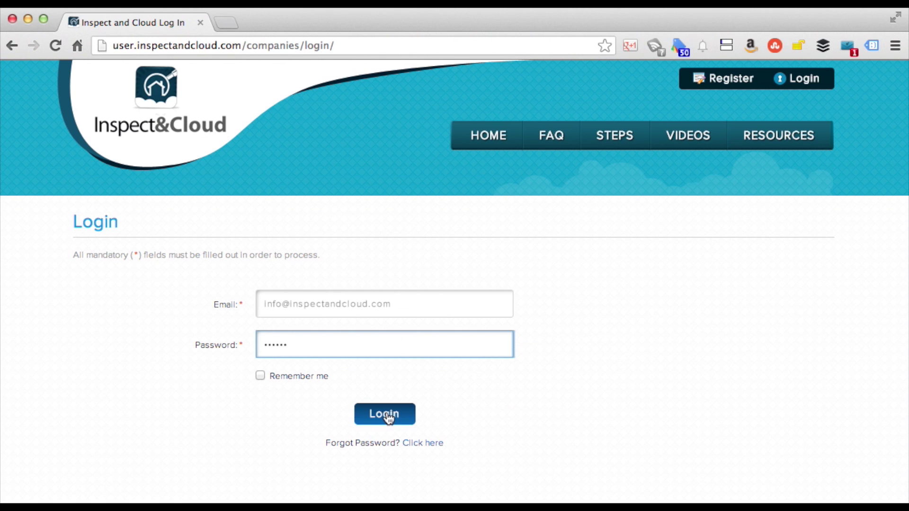
{"action": "left_click", "coordinate": [388, 417]}
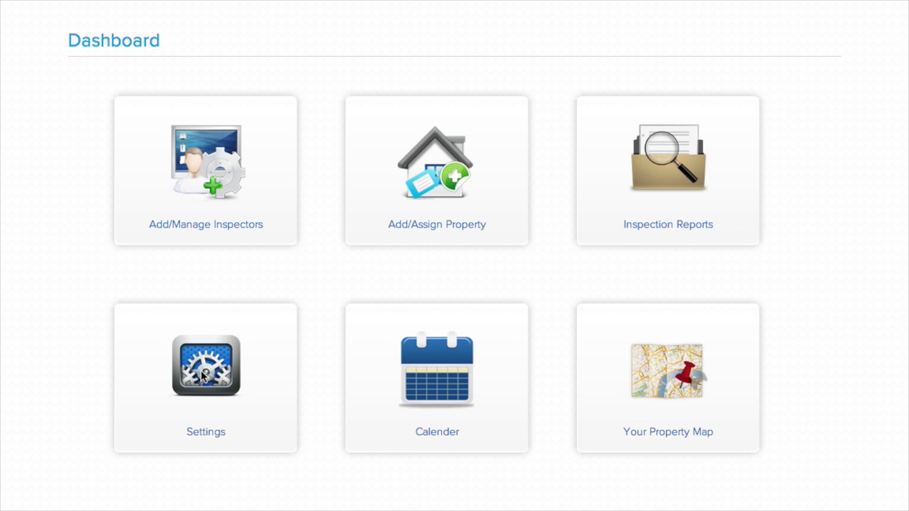
Open the Add/Manage Inspectors page from the Dashboard
{"action": "left_click", "coordinate": [212, 175]}
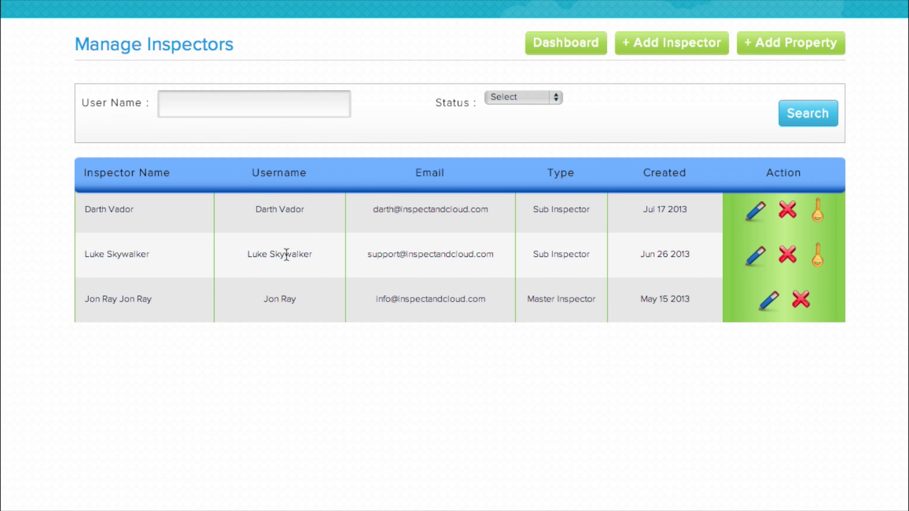
{"action": "left_click", "coordinate": [287, 302]}
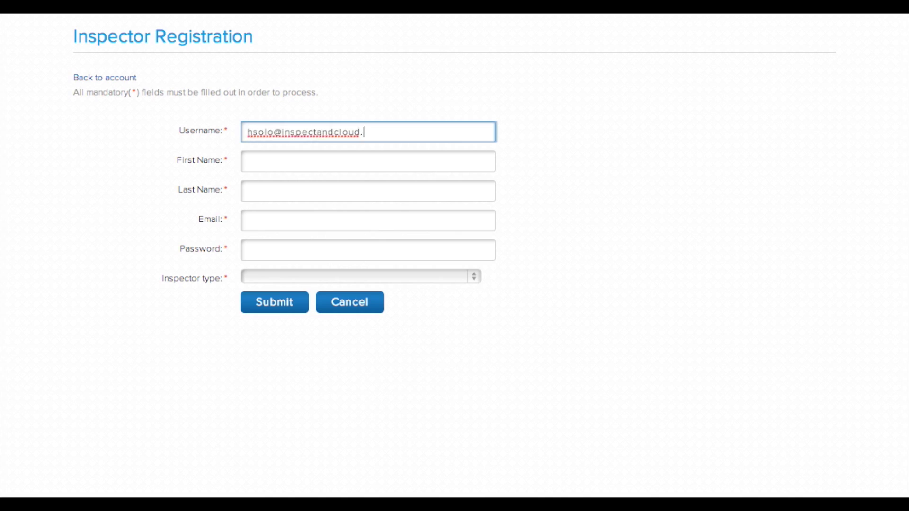
Register a Sub Inspector with the person's email, first and last name and a password
{"action": "type", "text": "com"}
{"action": "key", "text": "Tab"}
{"action": "type", "text": "Han"}
{"action": "key", "text": "Tab"}
{"action": "type", "text": "Solo"}
{"action": "key", "text": "Tab"}
{"action": "key", "text": "Tab"}
{"action": "left_click", "coordinate": [425, 275]}
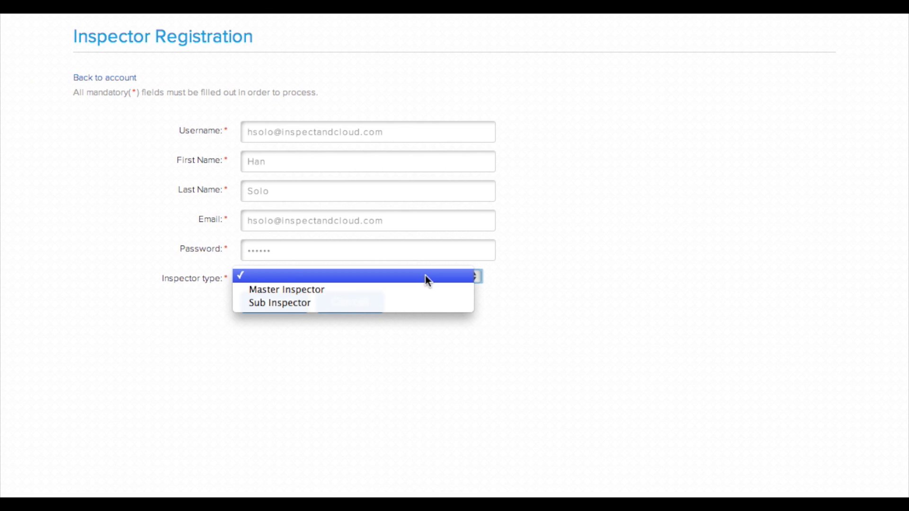
{"action": "left_click", "coordinate": [417, 305]}
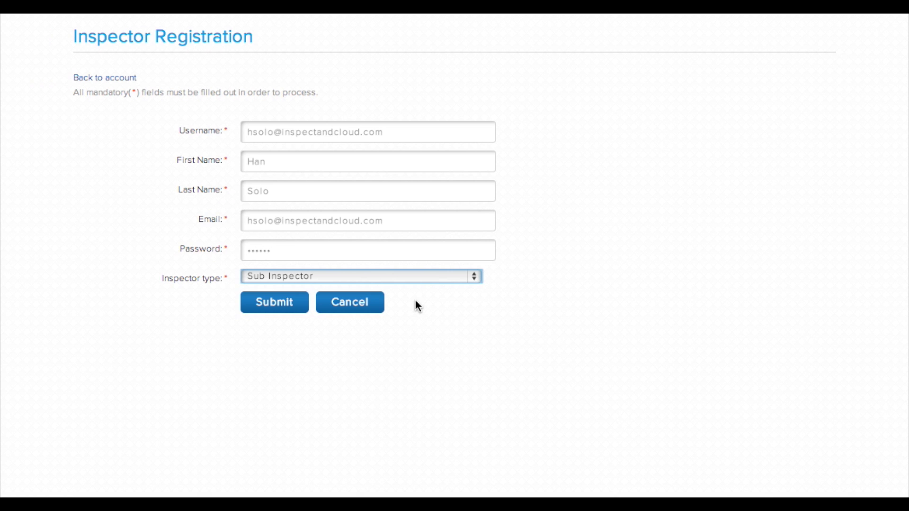
{"action": "left_click", "coordinate": [293, 311]}
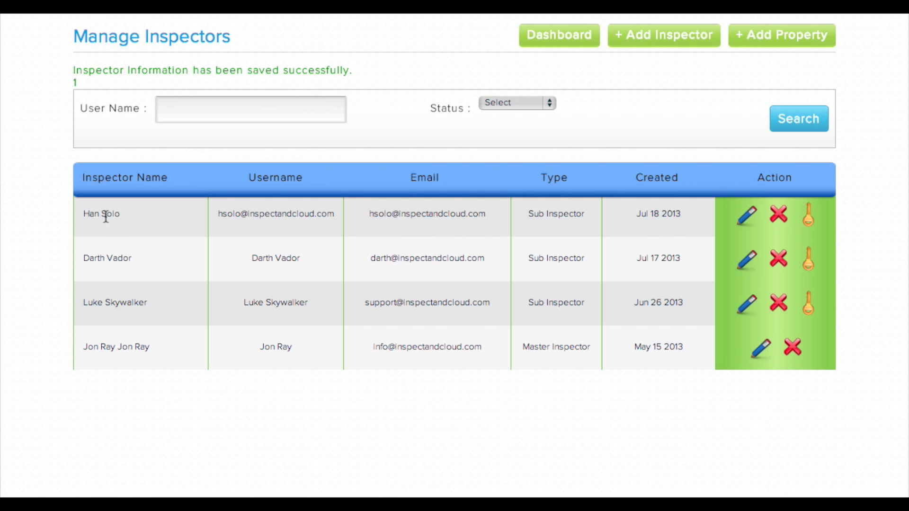
Check the new Sub Inspector row under the saved-successfully message
{"action": "left_click", "coordinate": [553, 213]}
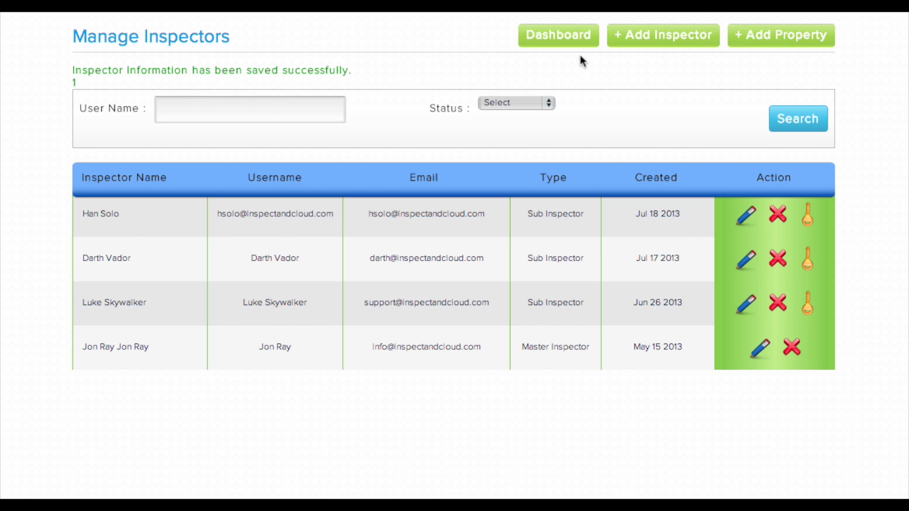
Review the Manage Properties table from the Dashboard and open the Add Property form
{"action": "left_click", "coordinate": [558, 40]}
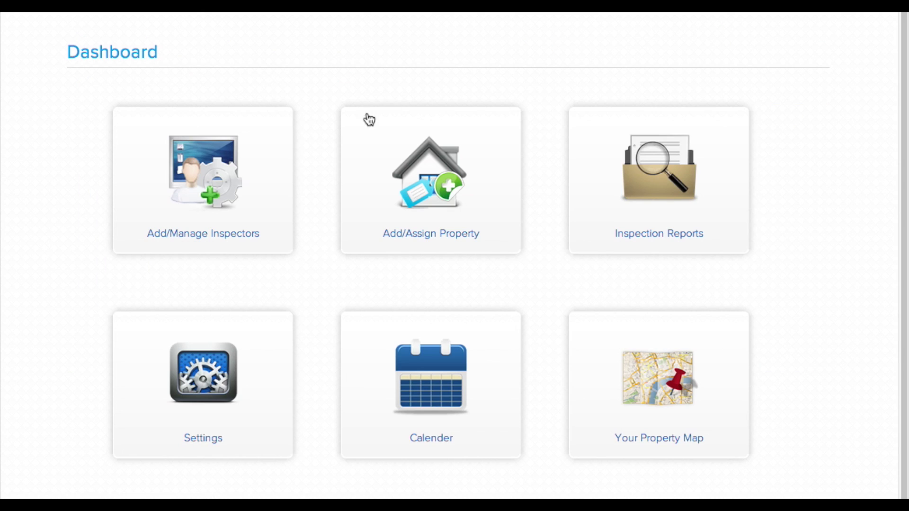
{"action": "left_click", "coordinate": [451, 208]}
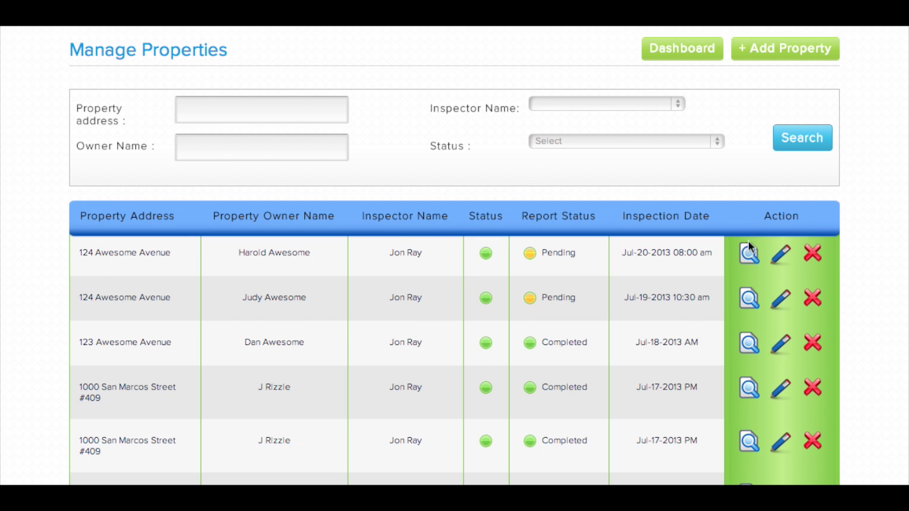
{"action": "scroll", "coordinate": [550, 258], "scroll_direction": "down", "scroll_amount": 3}
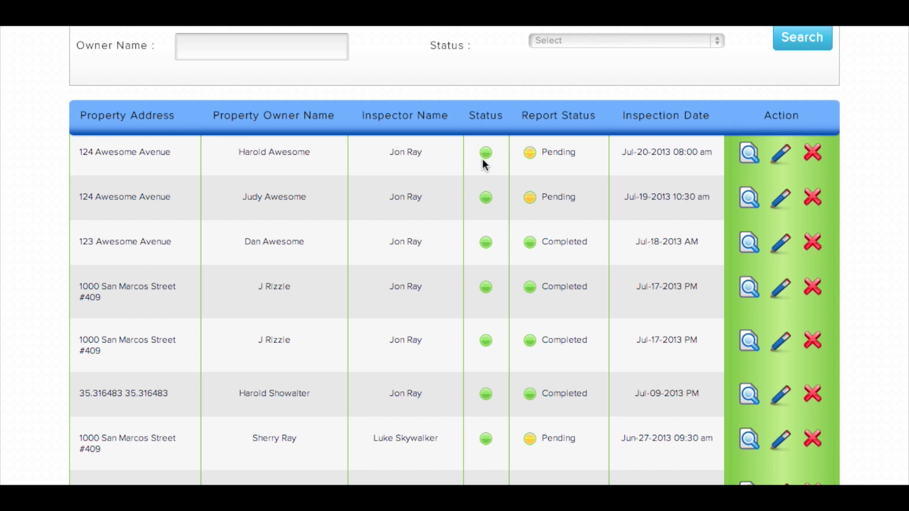
{"action": "scroll", "coordinate": [571, 289], "scroll_direction": "up", "scroll_amount": 3}
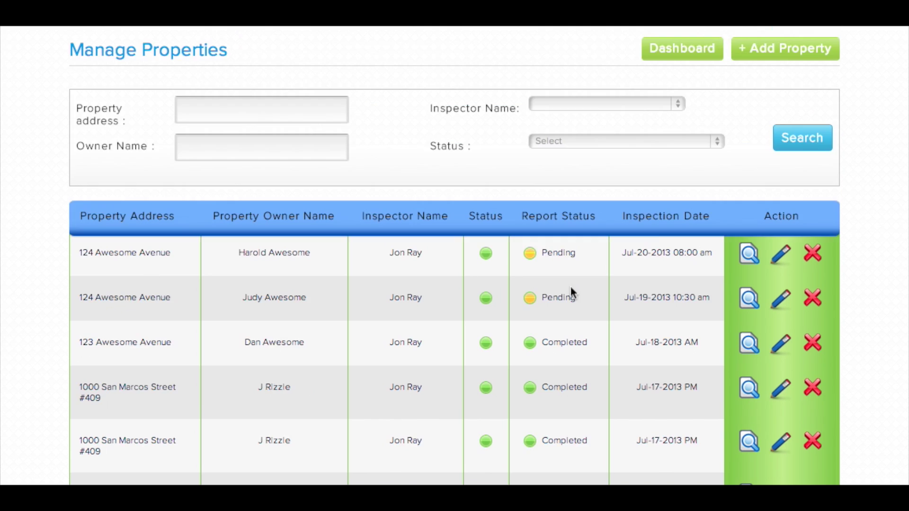
{"action": "left_click", "coordinate": [789, 56]}
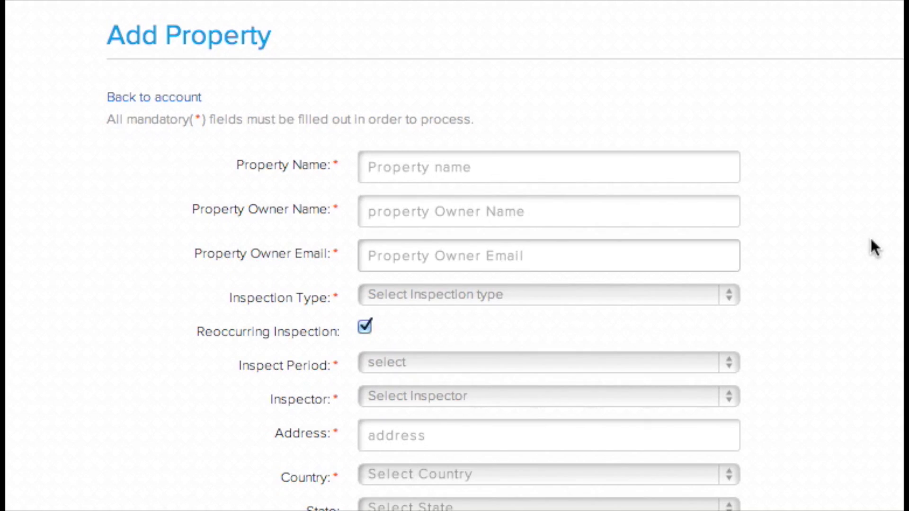
Enter Bateman Estate as the property name, plus the owner's name and e-mail
{"action": "left_click", "coordinate": [649, 165]}
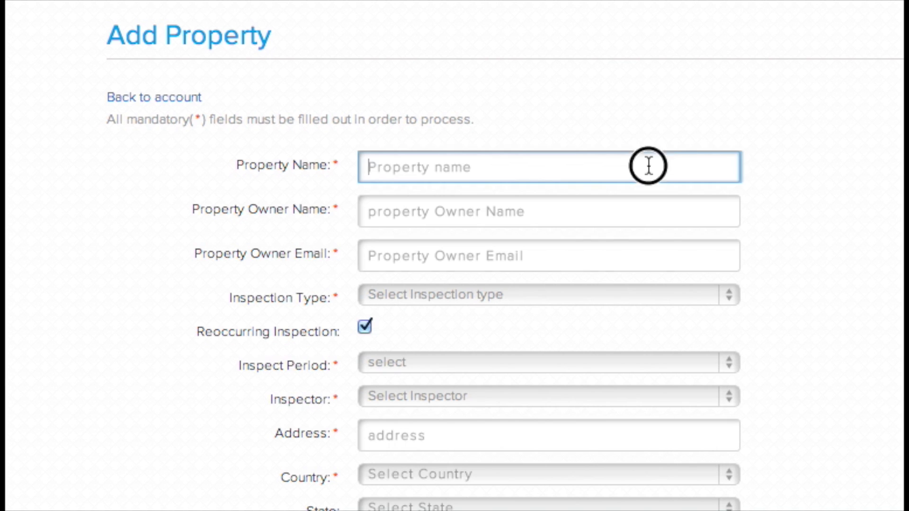
{"action": "type", "text": "Bate"}
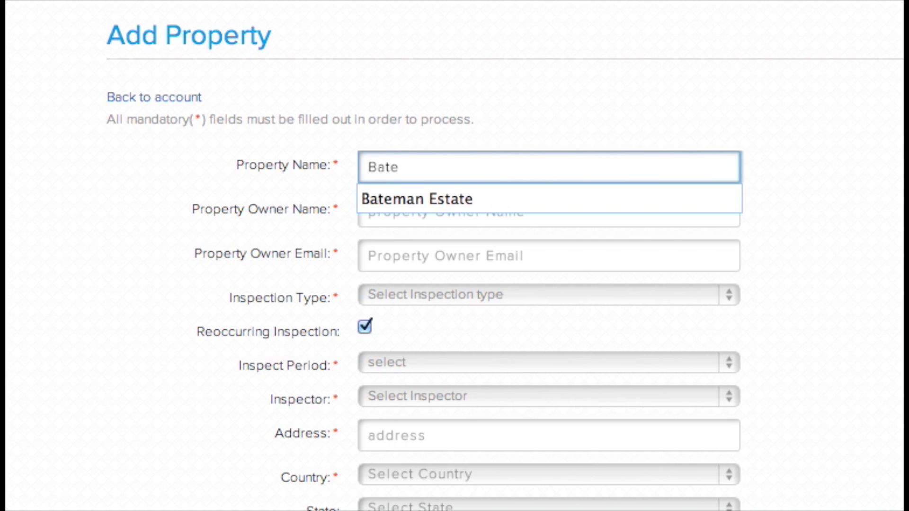
{"action": "type", "text": "man Estate"}
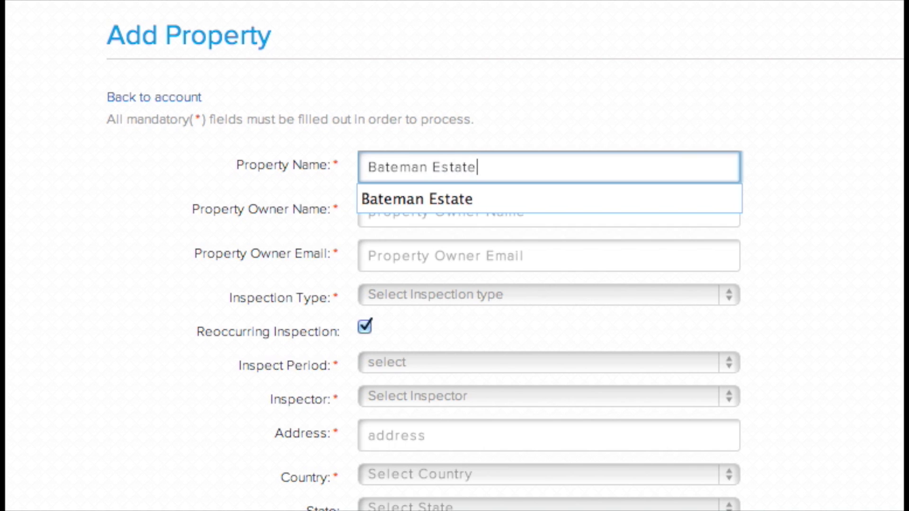
{"action": "left_click", "coordinate": [369, 211]}
{"action": "key", "text": "Tab"}
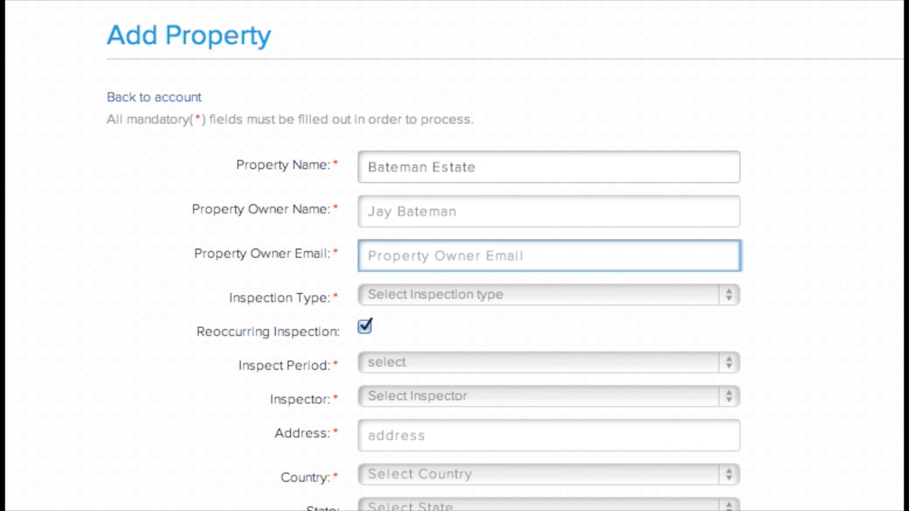
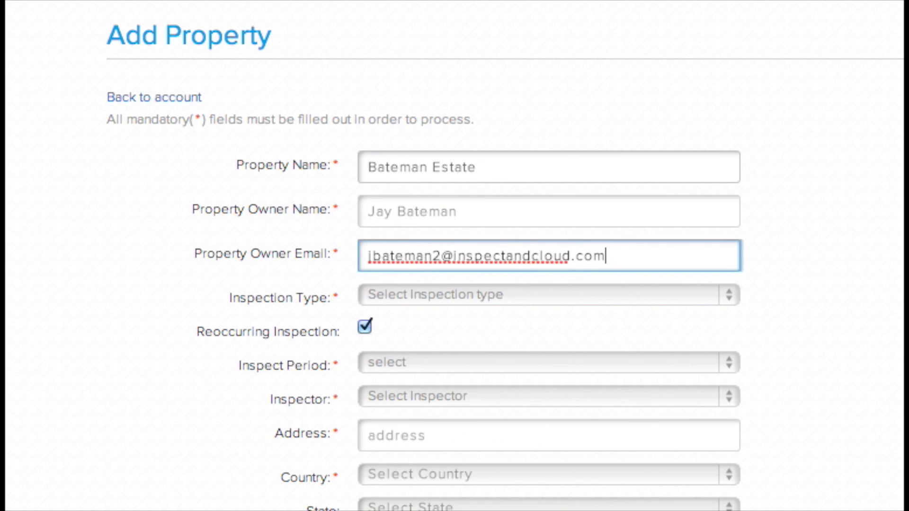
Leave inspection type and period unset and make the inspection non-recurring
{"action": "left_click", "coordinate": [521, 294]}
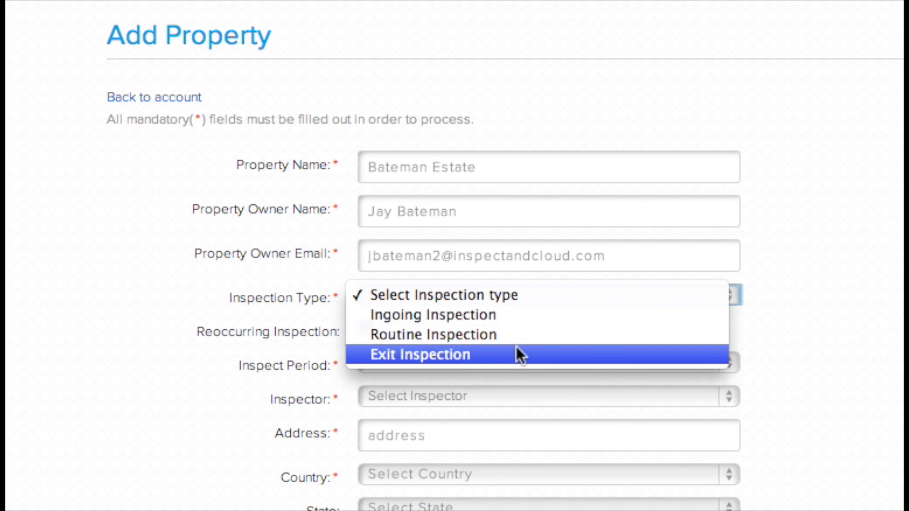
{"action": "left_click", "coordinate": [516, 301]}
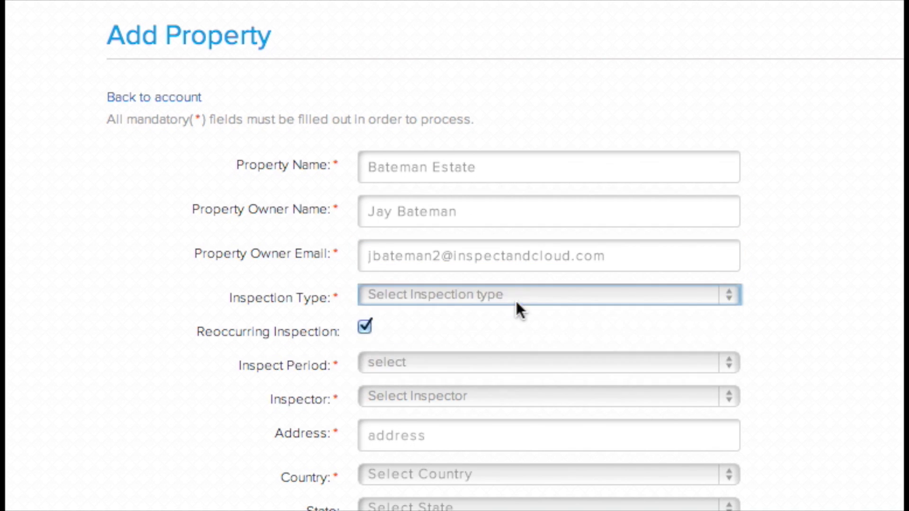
{"action": "left_click", "coordinate": [365, 327]}
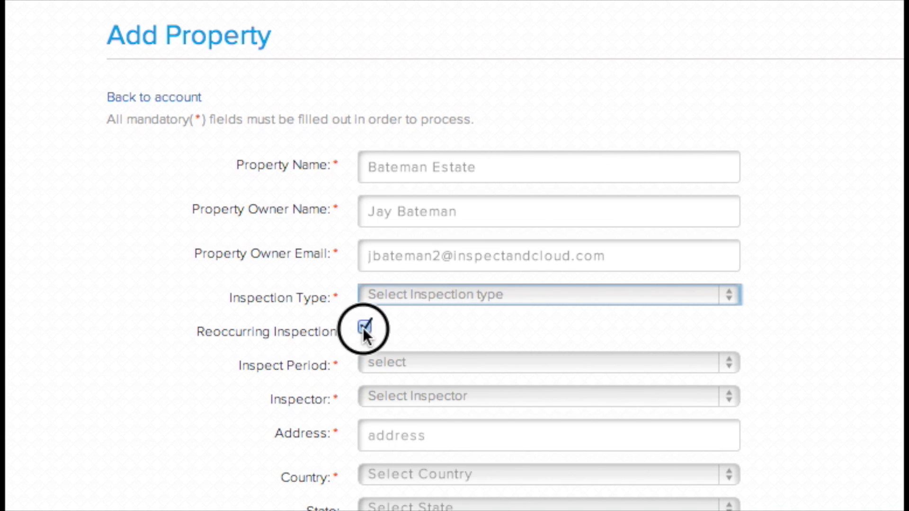
{"action": "left_click", "coordinate": [364, 328]}
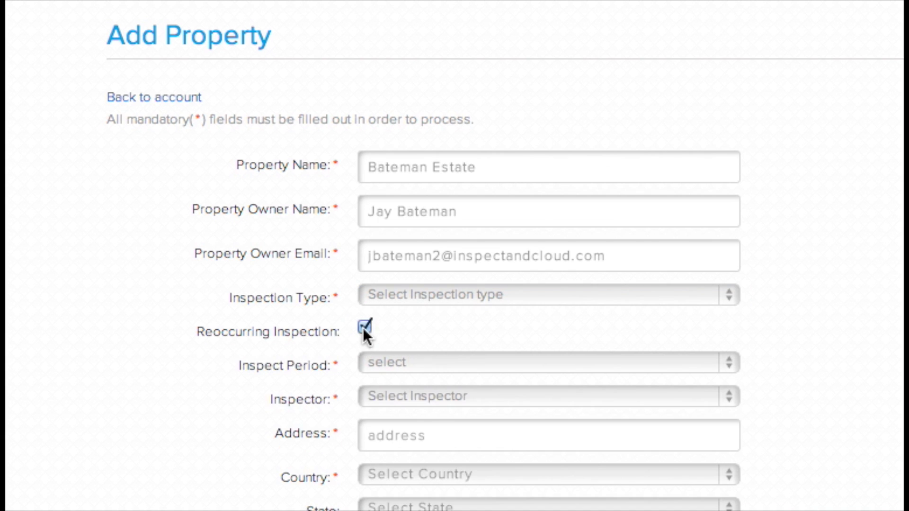
{"action": "left_click", "coordinate": [407, 363]}
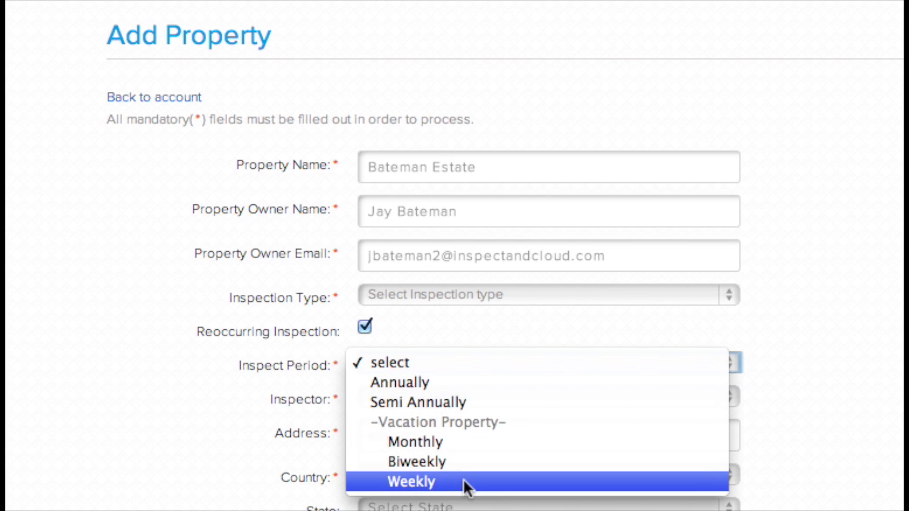
{"action": "left_click", "coordinate": [411, 363]}
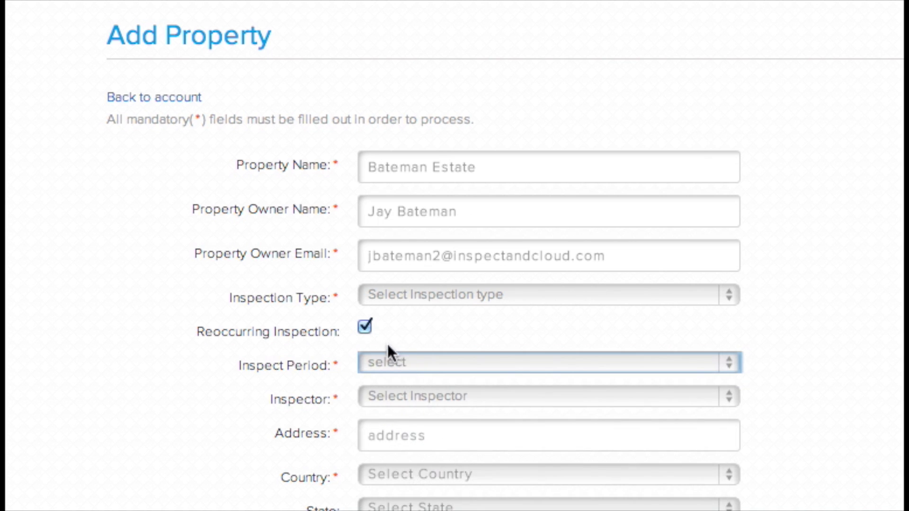
{"action": "left_click", "coordinate": [365, 328]}
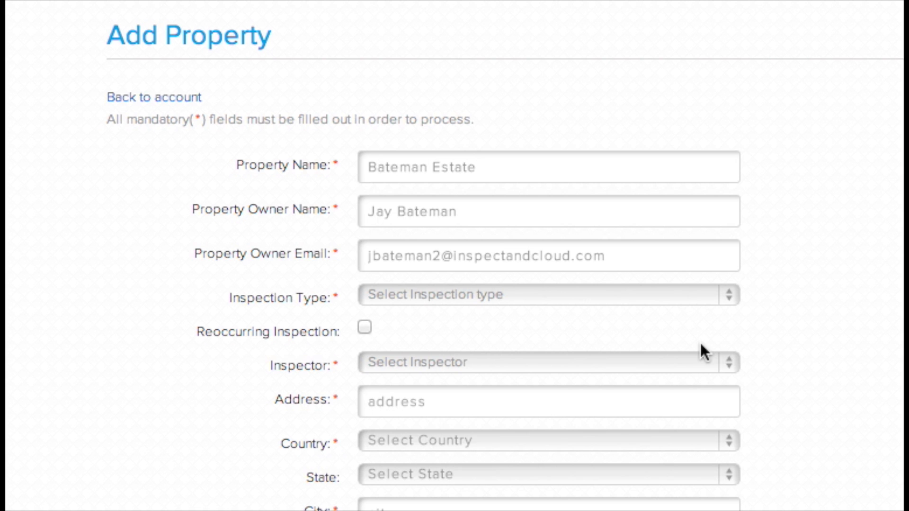
Leave the inspector unassigned and enter the property's street address
{"action": "left_click", "coordinate": [710, 363]}
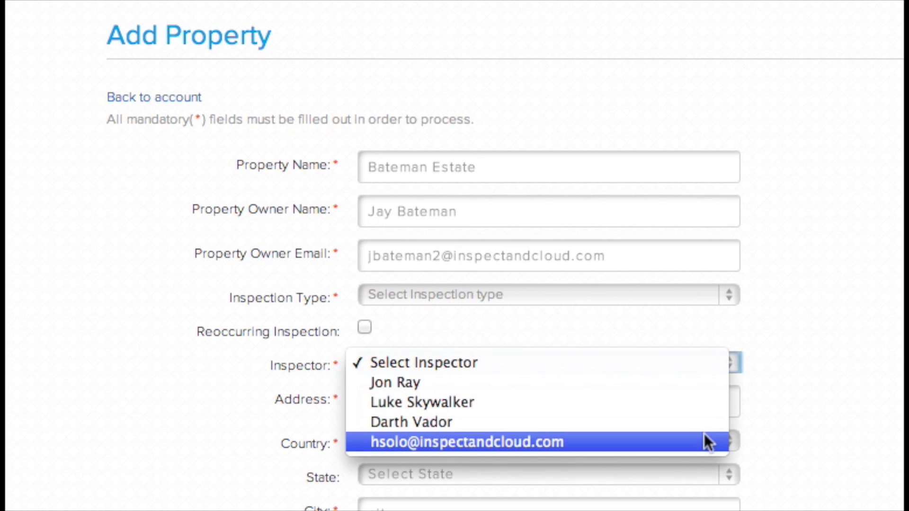
{"action": "left_click", "coordinate": [783, 364]}
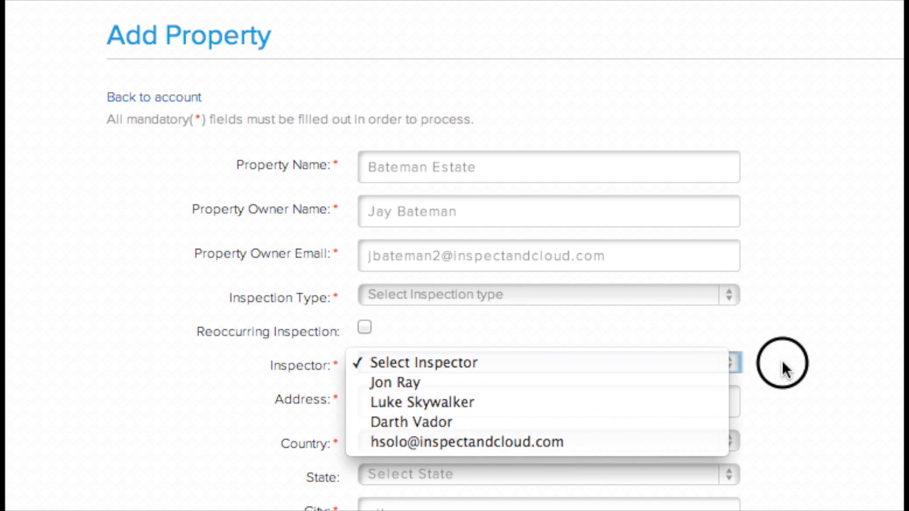
{"action": "key", "text": "Tab"}
{"action": "scroll", "coordinate": [586, 233], "scroll_direction": "down", "scroll_amount": 5}
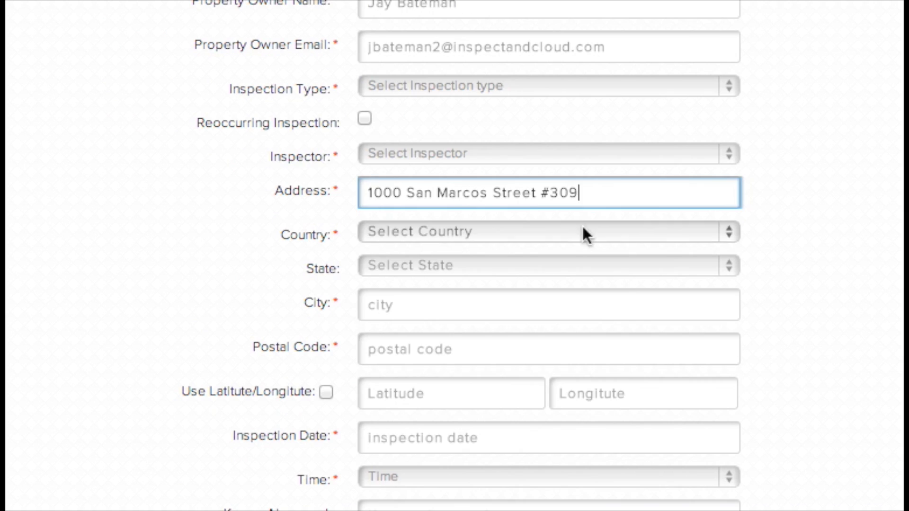
Set the city to Austin, the state to Texas and the postal code, locating by street address
{"action": "left_click", "coordinate": [583, 268]}
{"action": "left_click", "coordinate": [474, 411]}
{"action": "left_click", "coordinate": [450, 311]}
{"action": "type", "text": "Austin"}
{"action": "key", "text": "Tab"}
{"action": "type", "text": "78702"}
{"action": "left_click", "coordinate": [439, 265]}
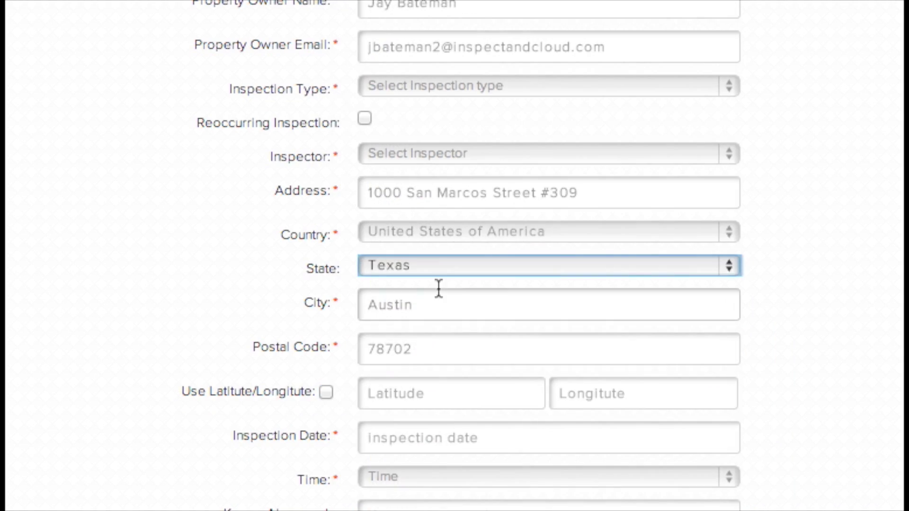
{"action": "left_click", "coordinate": [420, 378]}
{"action": "left_click", "coordinate": [326, 396]}
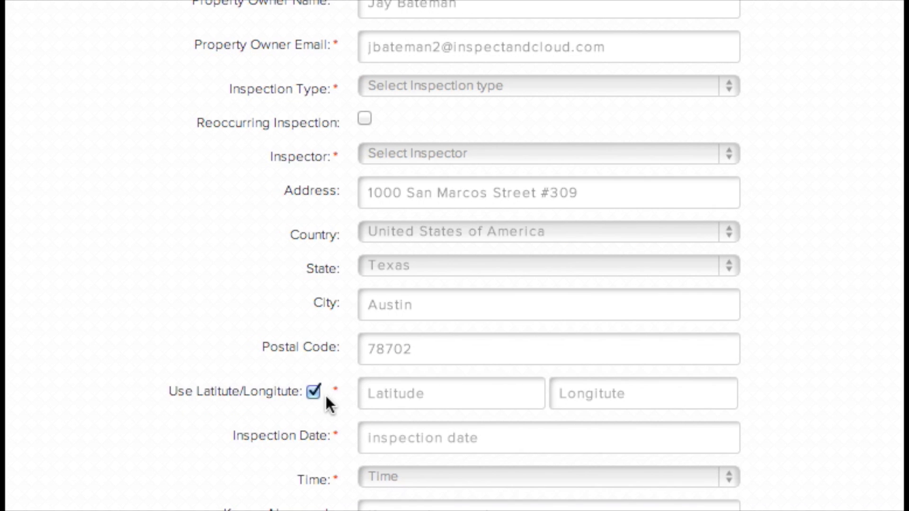
{"action": "left_click", "coordinate": [314, 393]}
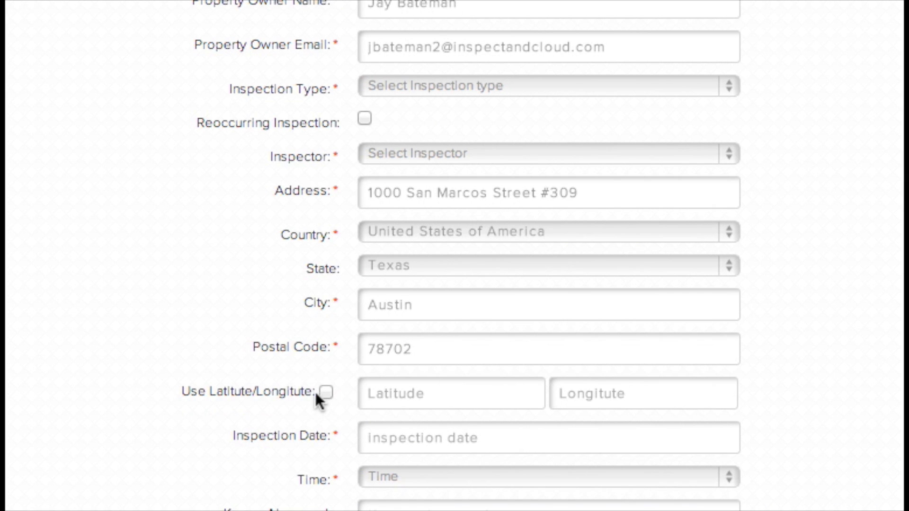
{"action": "left_click", "coordinate": [319, 396]}
{"action": "left_click", "coordinate": [320, 399]}
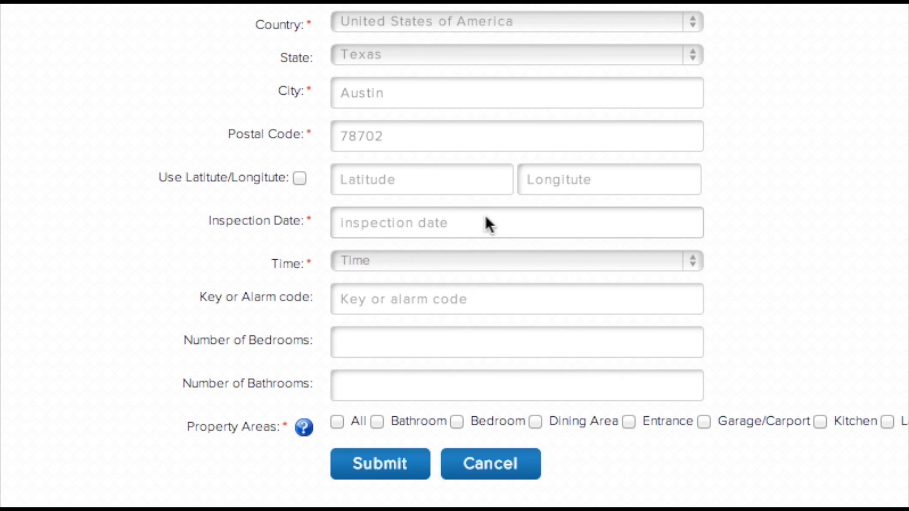
Schedule the inspection for 07/19/2013 at 09:00 am and enter the key/alarm code
{"action": "left_click", "coordinate": [465, 221]}
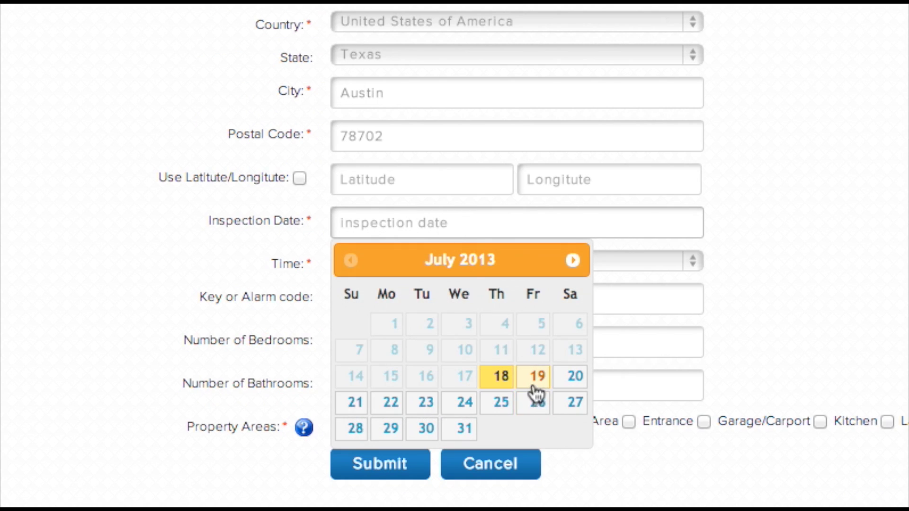
{"action": "left_click", "coordinate": [535, 385]}
{"action": "left_click", "coordinate": [443, 263]}
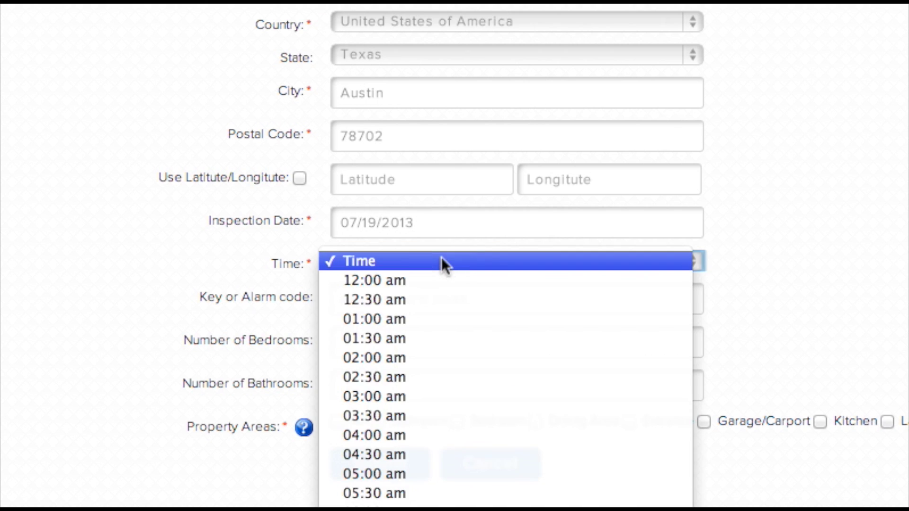
{"action": "scroll", "coordinate": [452, 314], "scroll_direction": "down", "scroll_amount": 6}
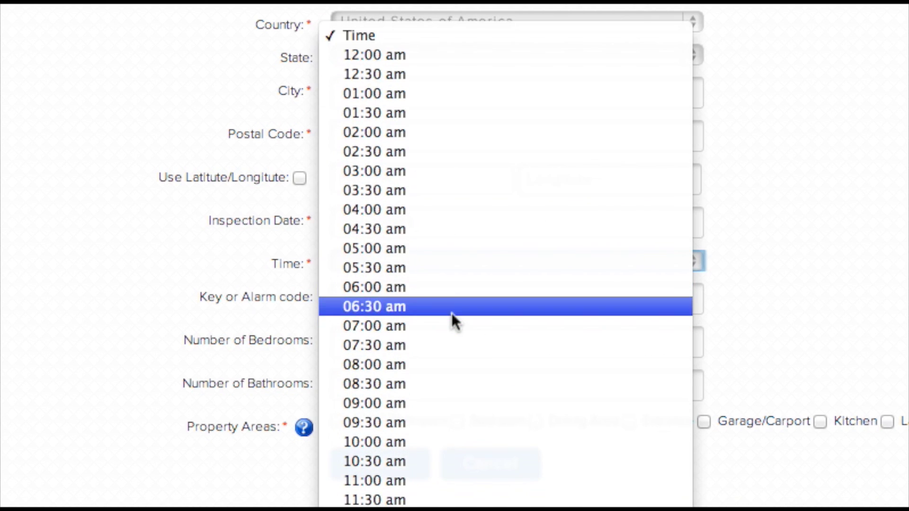
{"action": "left_click", "coordinate": [448, 402]}
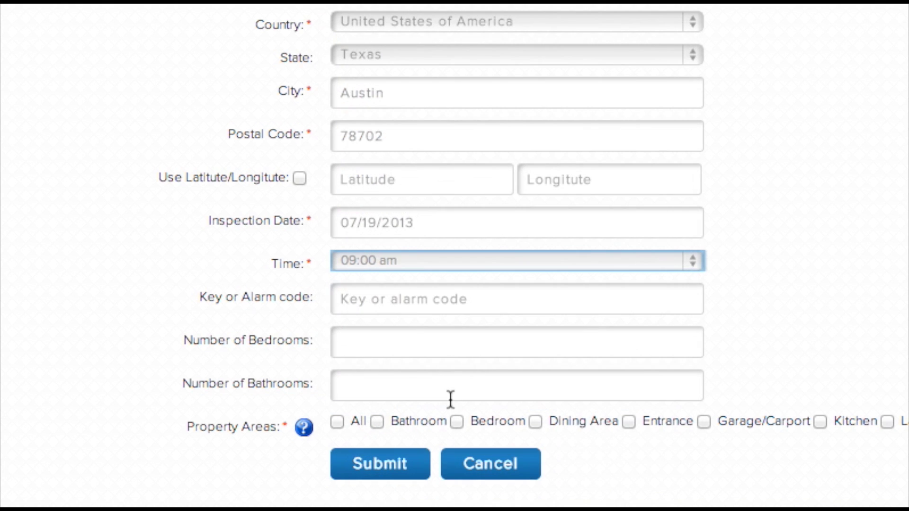
{"action": "left_click", "coordinate": [427, 300]}
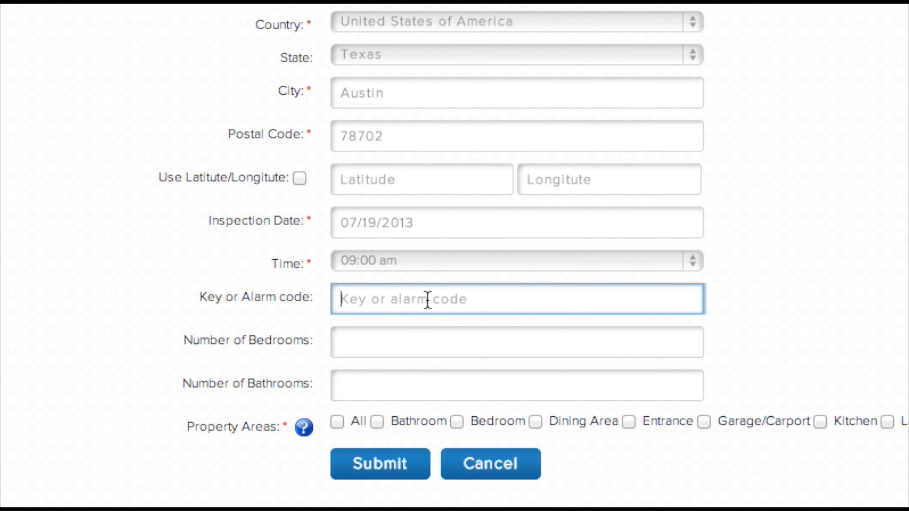
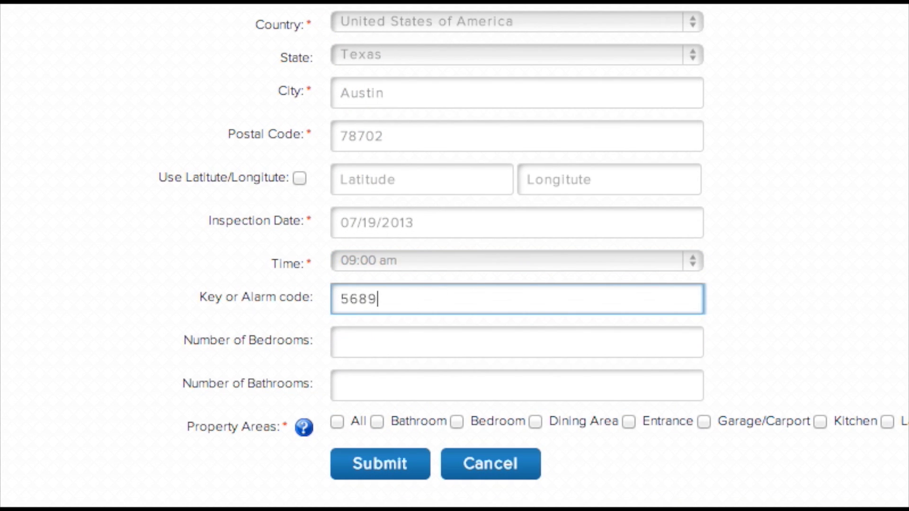
Set 3 bedrooms and 2 bathrooms, include all areas, and submit the property
{"action": "left_click", "coordinate": [429, 342]}
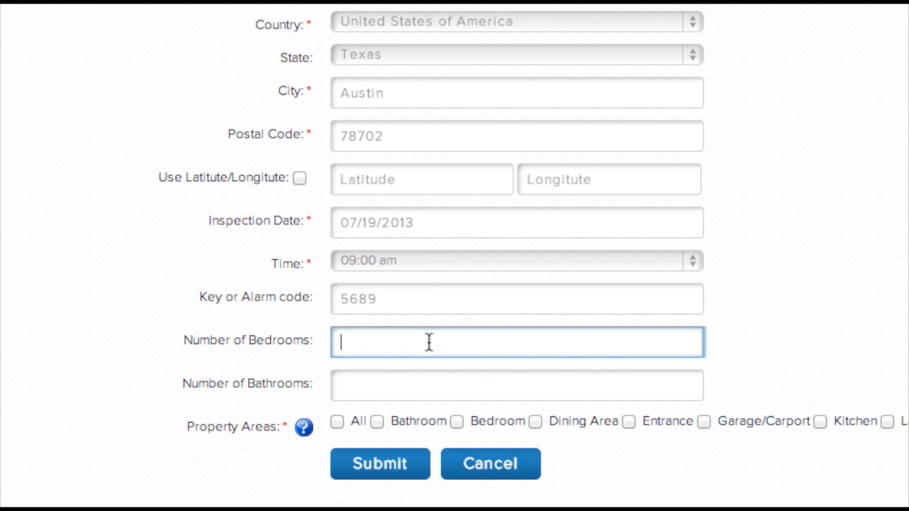
{"action": "type", "text": "3"}
{"action": "left_click", "coordinate": [414, 379]}
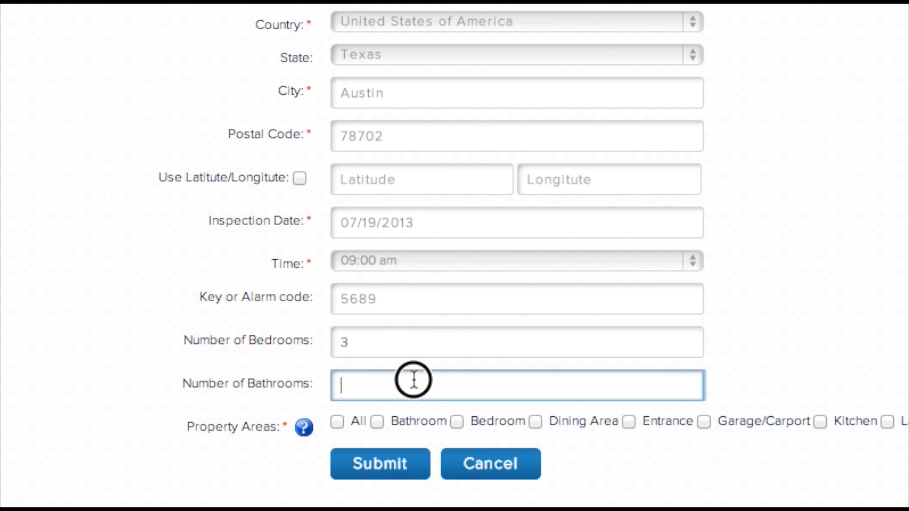
{"action": "type", "text": "2"}
{"action": "left_click", "coordinate": [405, 412]}
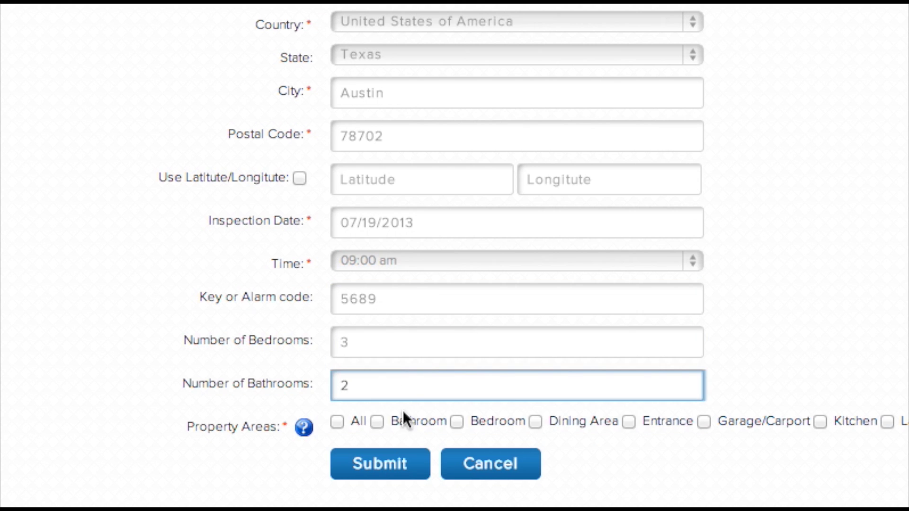
{"action": "left_click", "coordinate": [377, 422]}
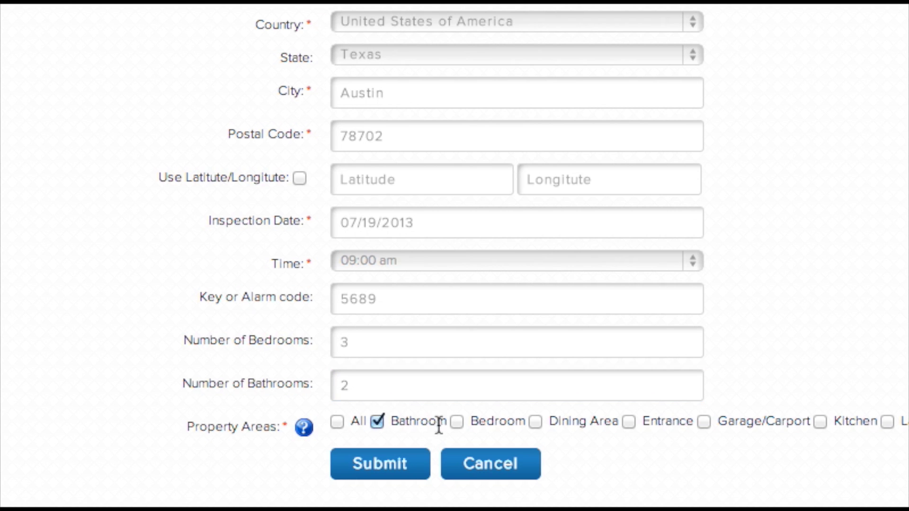
{"action": "left_click", "coordinate": [337, 422]}
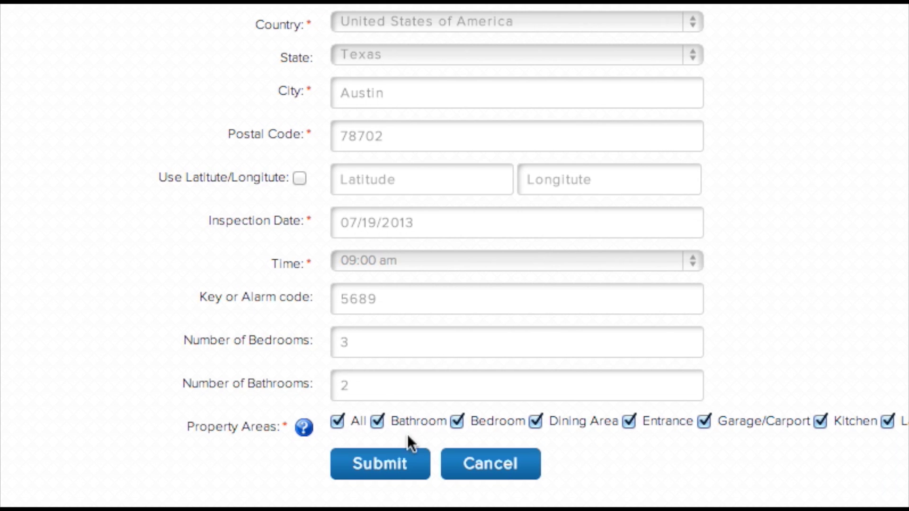
{"action": "left_click", "coordinate": [379, 466]}
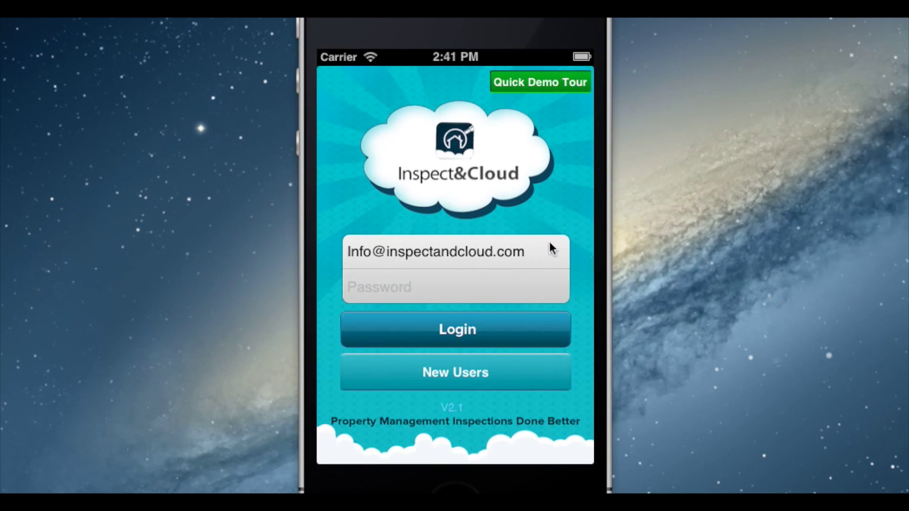
Log in to the mobile app with the account e-mail and password
{"action": "left_click", "coordinate": [547, 247]}
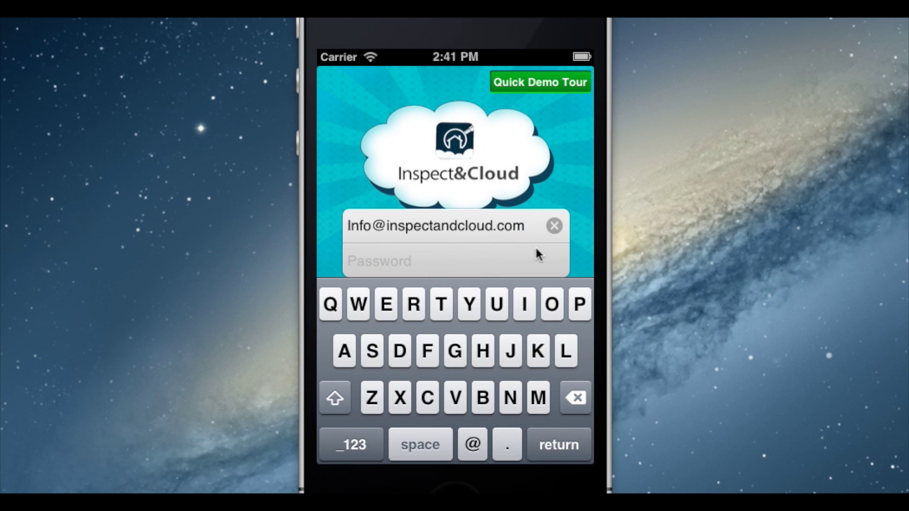
{"action": "left_click", "coordinate": [468, 259]}
{"action": "type", "text": "••••••••••••••s"}
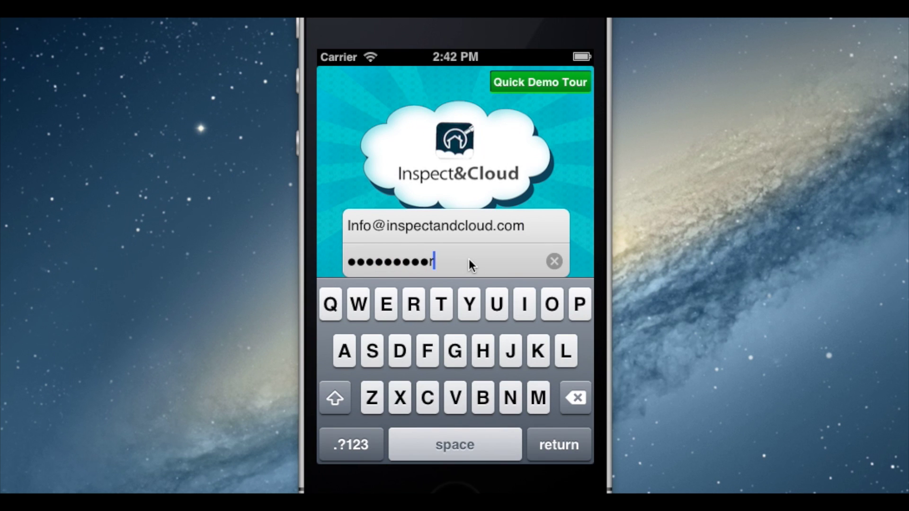
{"action": "left_click", "coordinate": [553, 451]}
{"action": "left_click", "coordinate": [437, 323]}
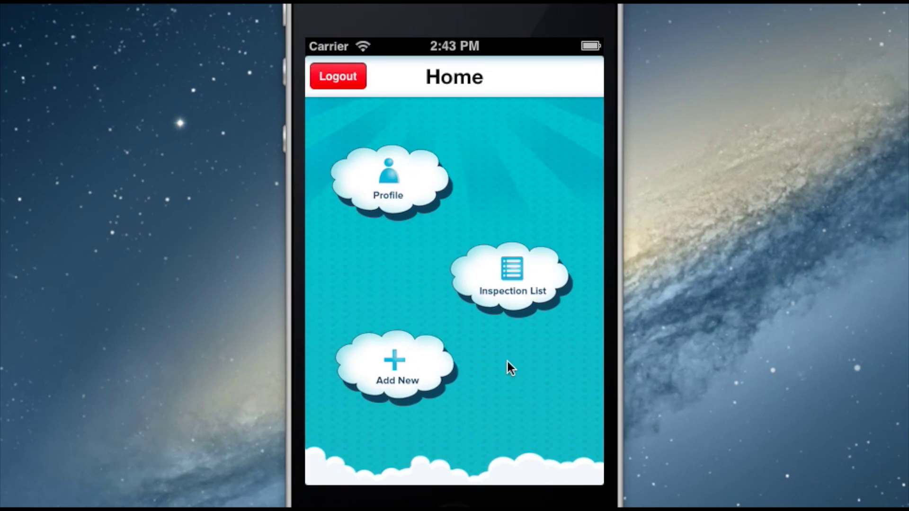
Scroll through the list of inspections
{"action": "left_click", "coordinate": [516, 278]}
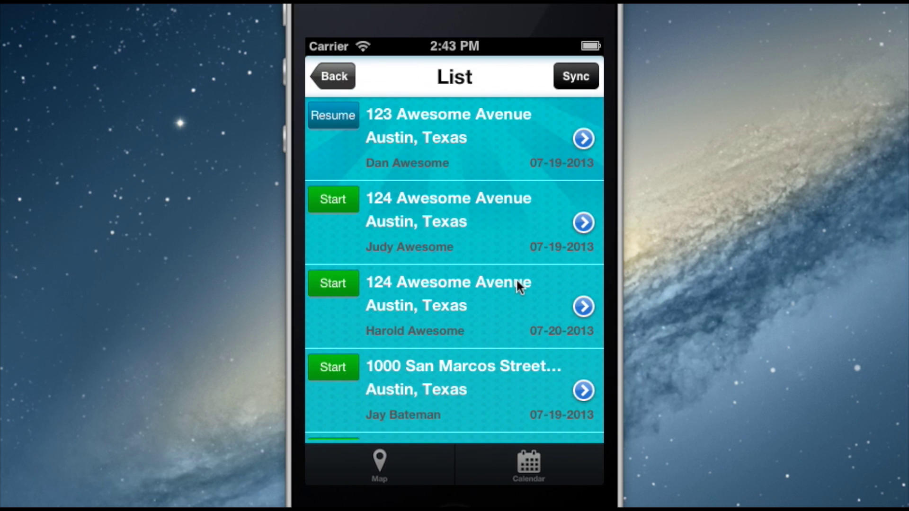
{"action": "left_click_drag", "start_coordinate": [513, 337], "coordinate": [487, 98]}
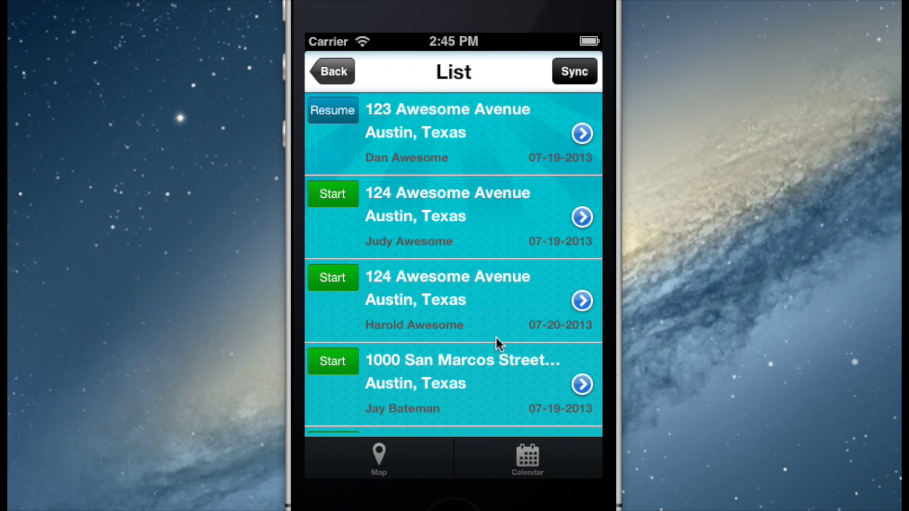
{"action": "left_click_drag", "start_coordinate": [495, 336], "coordinate": [475, 209]}
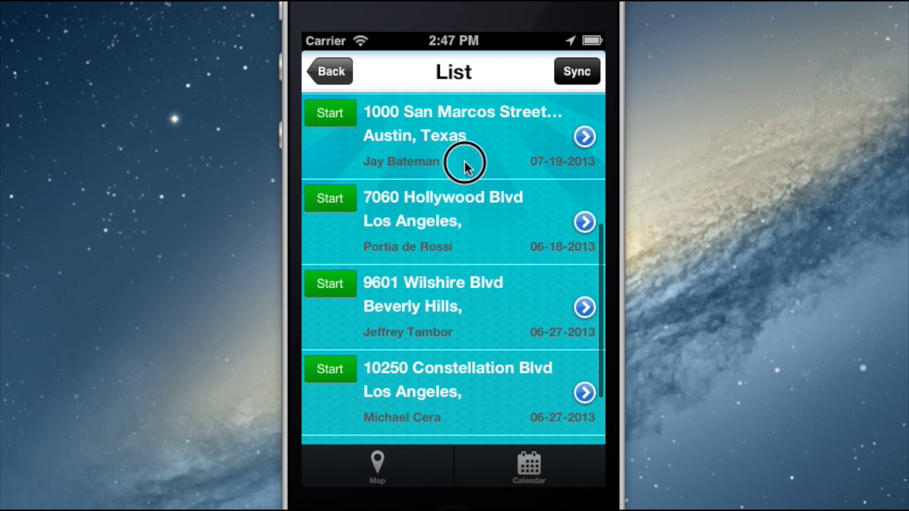
{"action": "left_click_drag", "start_coordinate": [465, 163], "coordinate": [466, 267]}
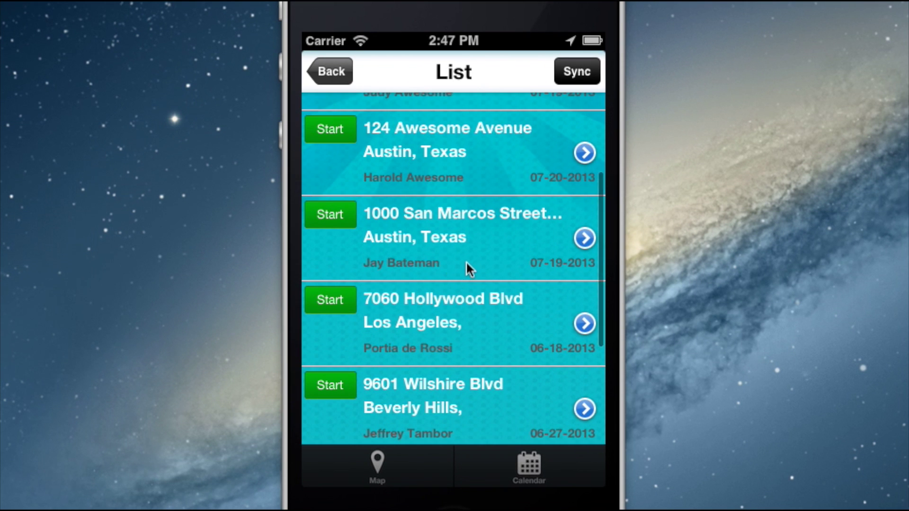
Check the map and the July 19 and 20 calendar days, then start the new property's inspection
{"action": "left_click", "coordinate": [380, 463]}
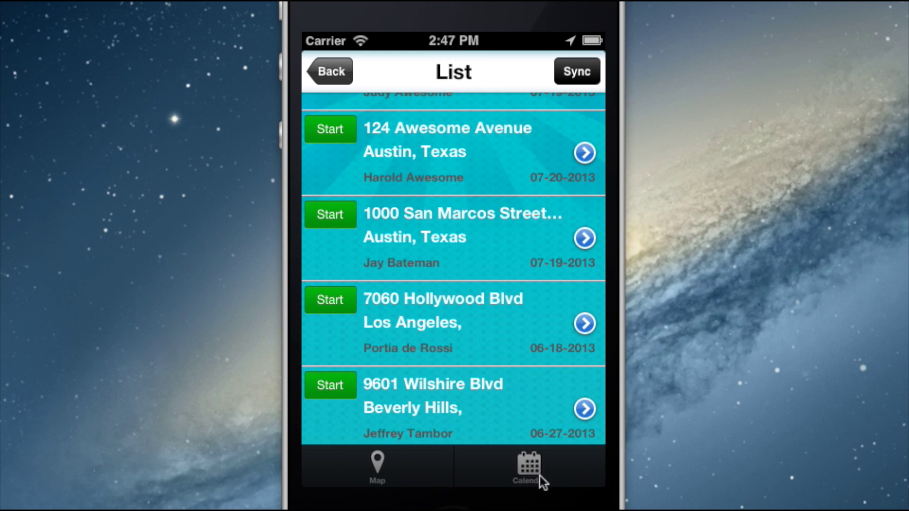
{"action": "left_click", "coordinate": [538, 474]}
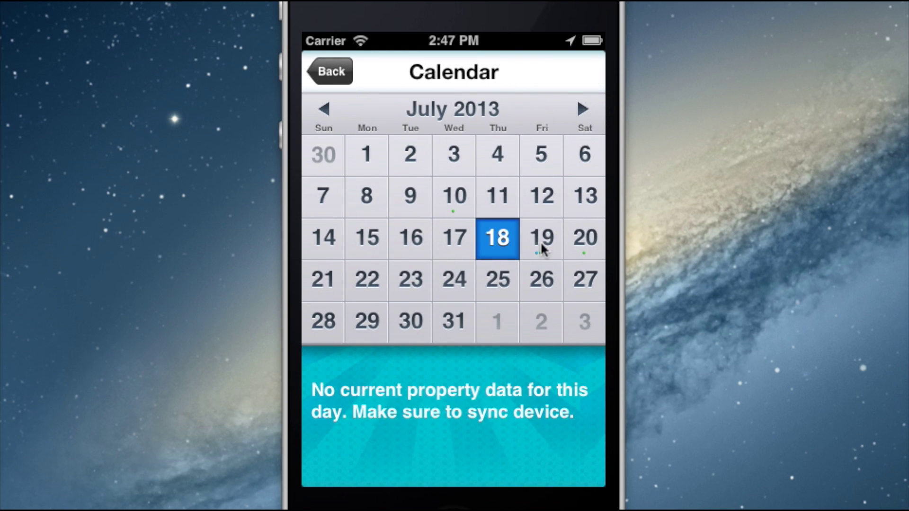
{"action": "left_click", "coordinate": [541, 246]}
{"action": "left_click_drag", "start_coordinate": [538, 446], "coordinate": [522, 460]}
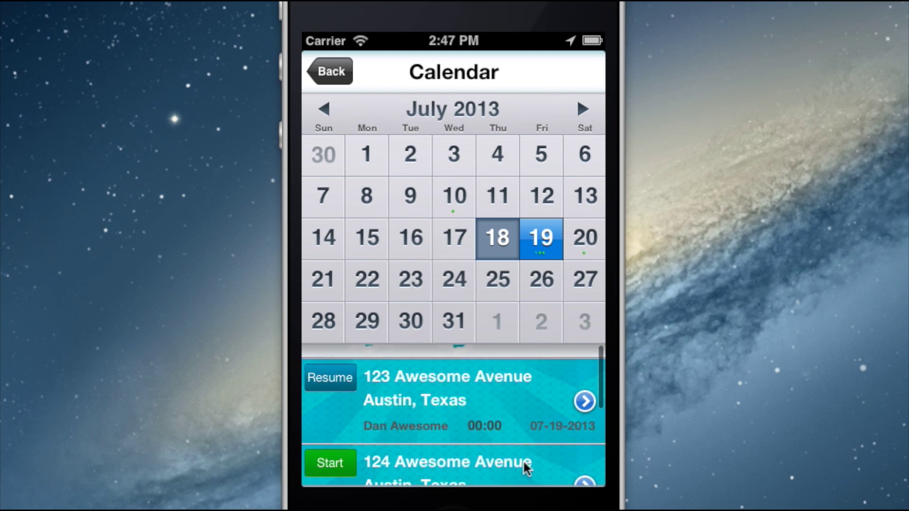
{"action": "left_click", "coordinate": [585, 250]}
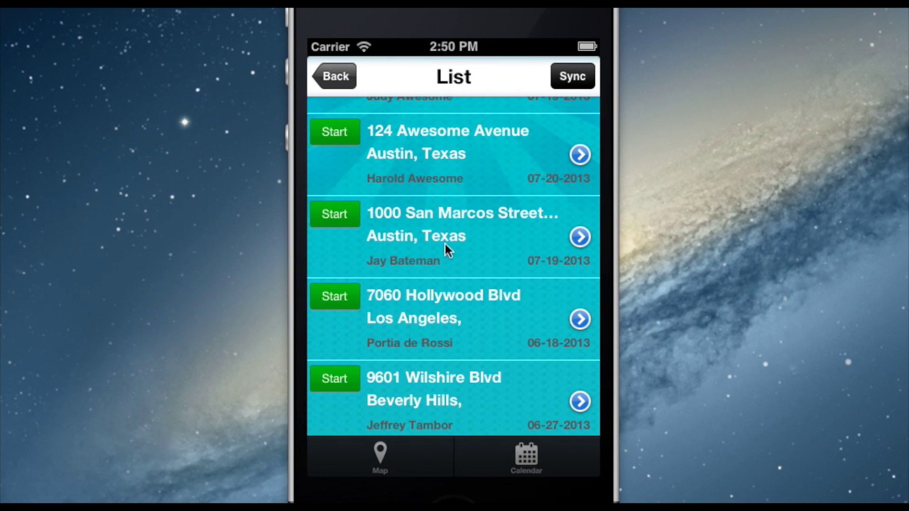
{"action": "mouse_move", "coordinate": [445, 243]}
{"action": "left_mouse_down"}
{"action": "mouse_move", "coordinate": [448, 208]}
{"action": "mouse_move", "coordinate": [447, 236]}
{"action": "left_mouse_up"}
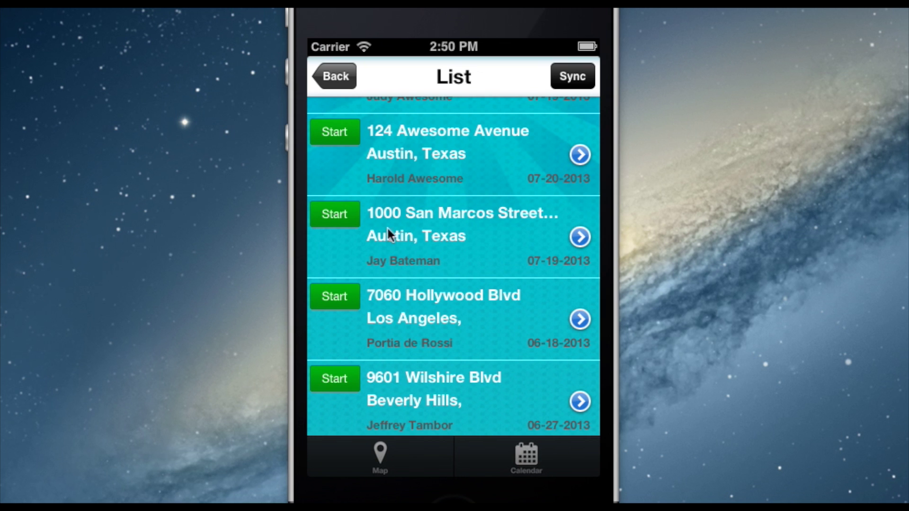
{"action": "left_click", "coordinate": [334, 214]}
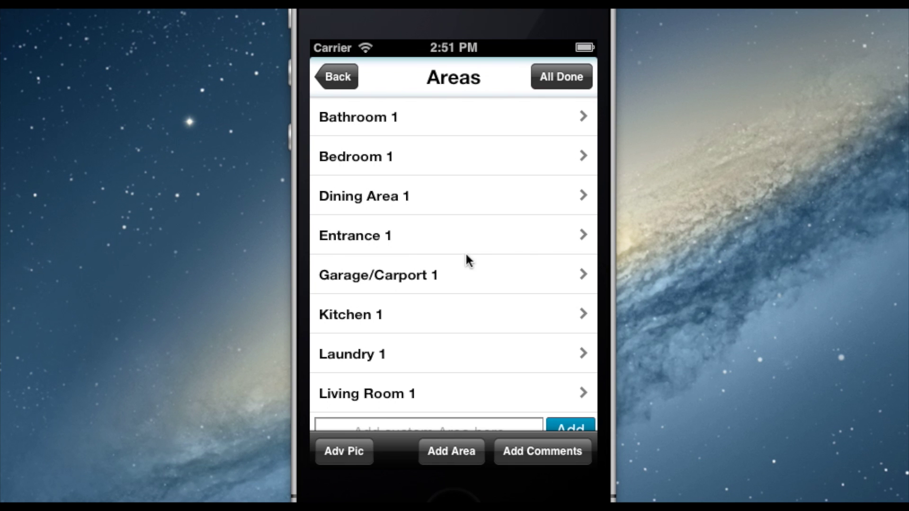
Rename the Bedroom 1 area to Family Room
{"action": "left_click_drag", "start_coordinate": [466, 255], "coordinate": [452, 293]}
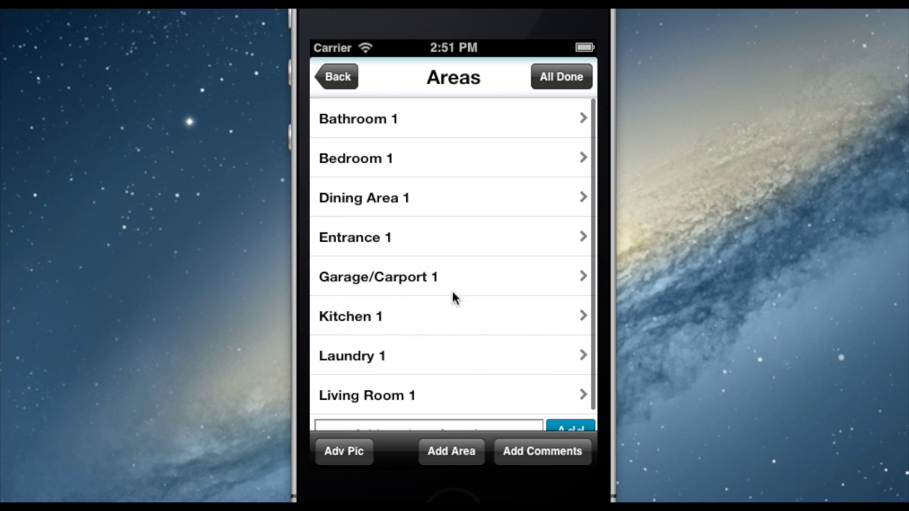
{"action": "left_click_drag", "start_coordinate": [326, 154], "coordinate": [568, 182]}
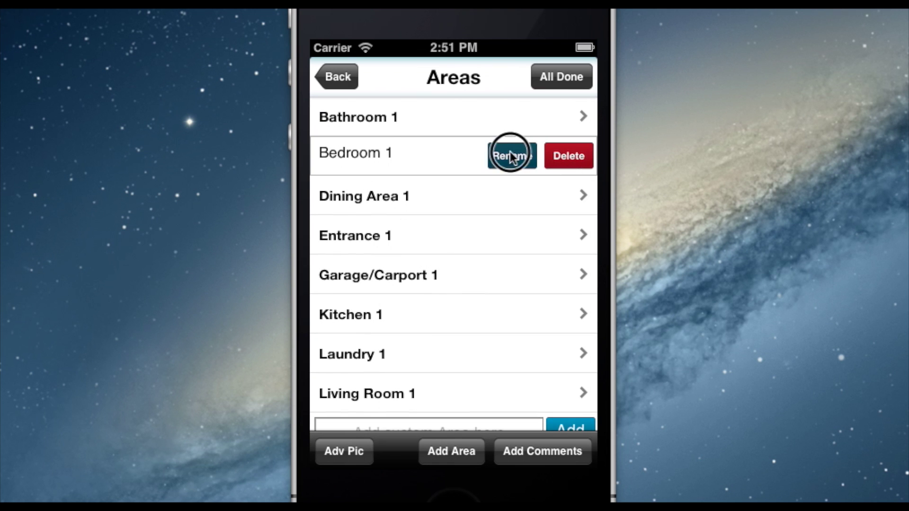
{"action": "left_click", "coordinate": [511, 156]}
{"action": "double_click", "coordinate": [425, 158]}
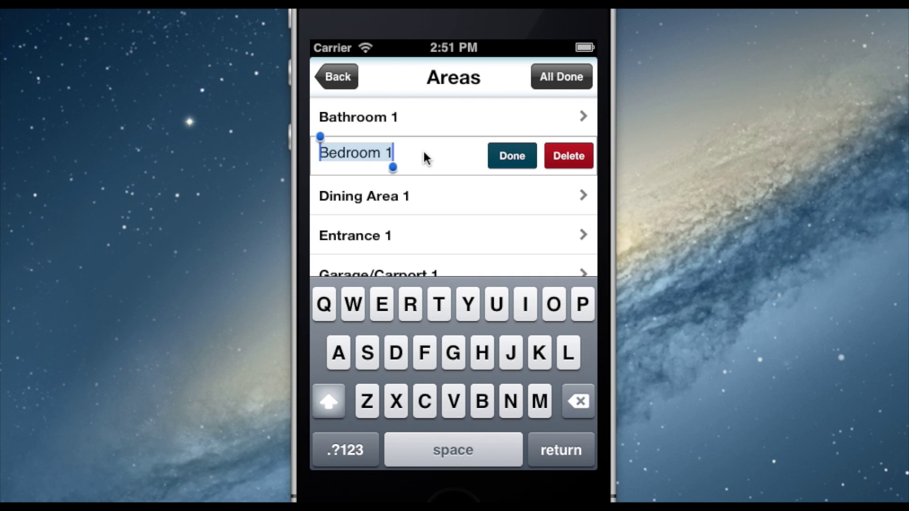
{"action": "type", "text": "Family Room"}
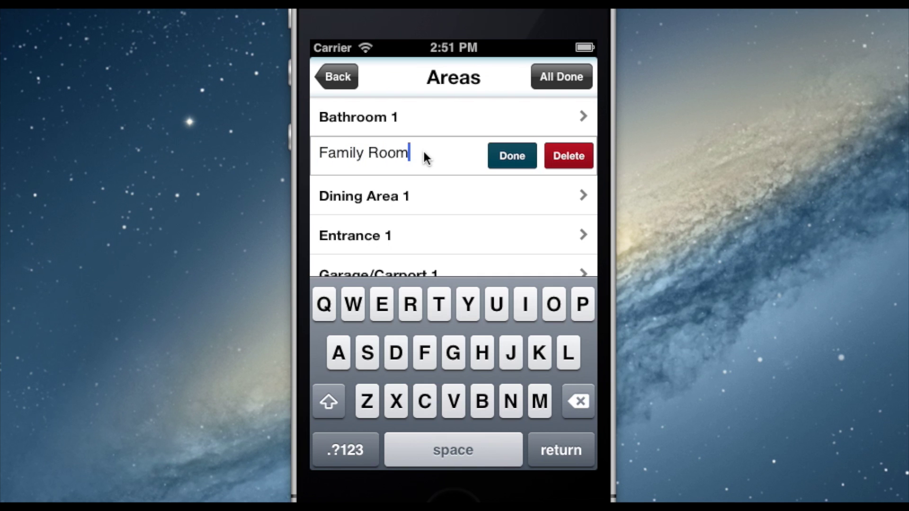
{"action": "key", "text": "Return"}
Add a custom Den area to the Areas list
{"action": "left_click", "coordinate": [450, 412]}
{"action": "type", "text": "Den"}
{"action": "left_click", "coordinate": [573, 258]}
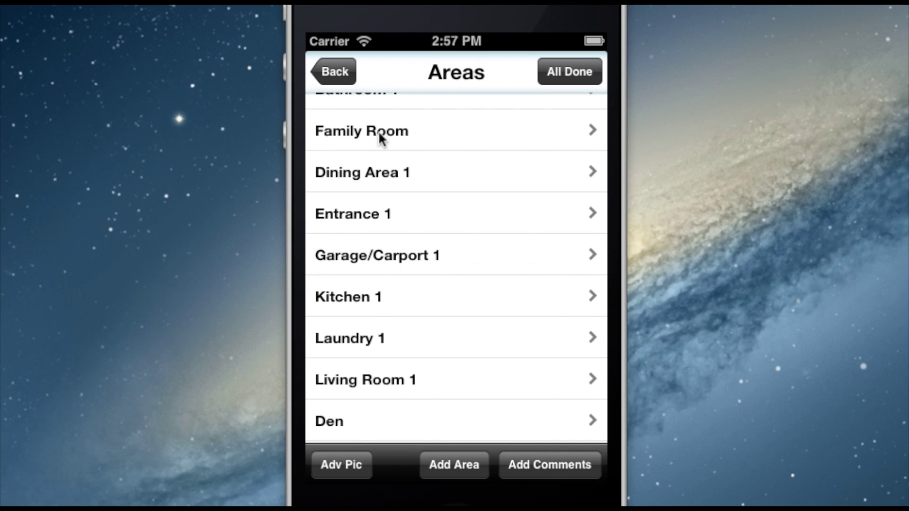
Open the Family Room checklist and cycle the Doors & Locks Clean, Undamaged and Working answers back to unanswered
{"action": "left_click", "coordinate": [379, 131]}
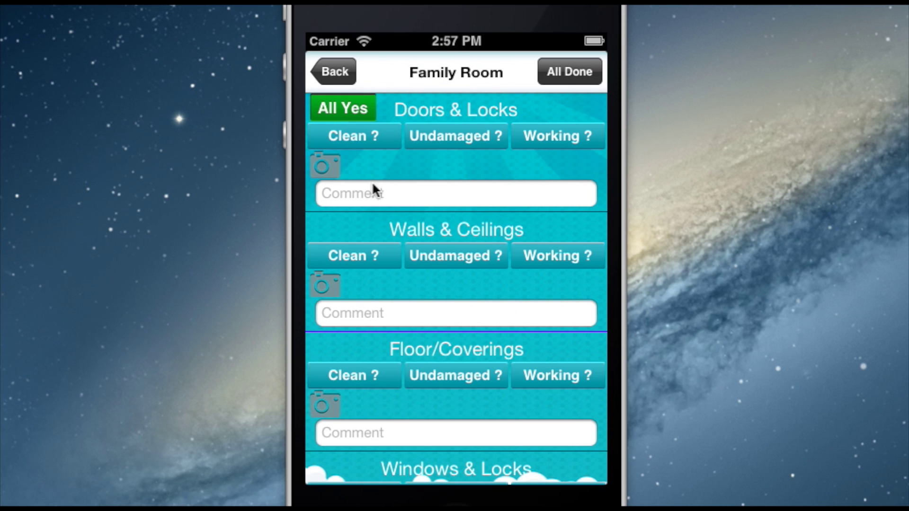
{"action": "left_click", "coordinate": [357, 133]}
{"action": "left_click", "coordinate": [357, 133]}
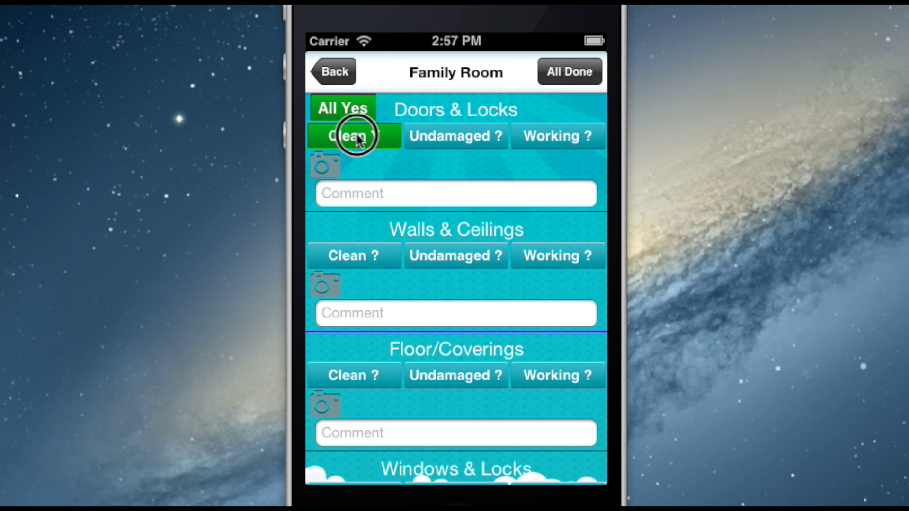
{"action": "left_click", "coordinate": [358, 137]}
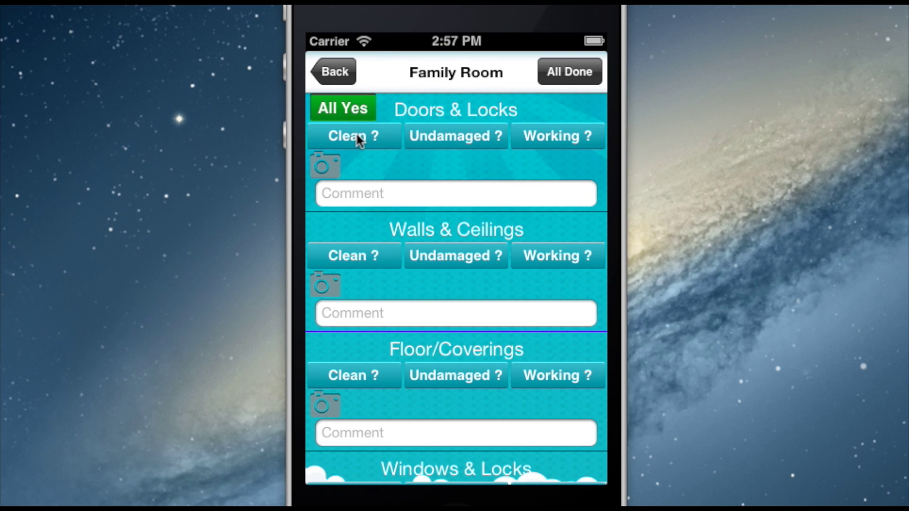
{"action": "left_click", "coordinate": [475, 136]}
{"action": "left_click", "coordinate": [475, 135]}
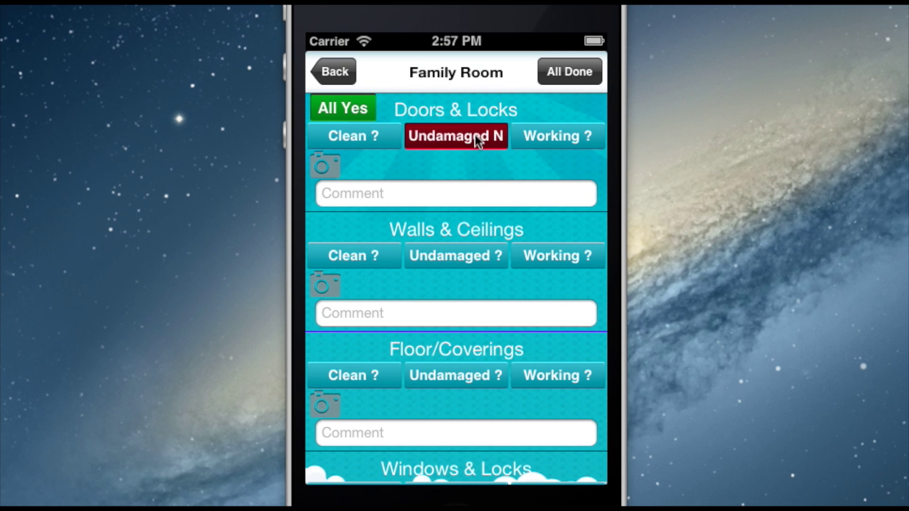
{"action": "left_click", "coordinate": [475, 136]}
{"action": "left_click", "coordinate": [547, 137]}
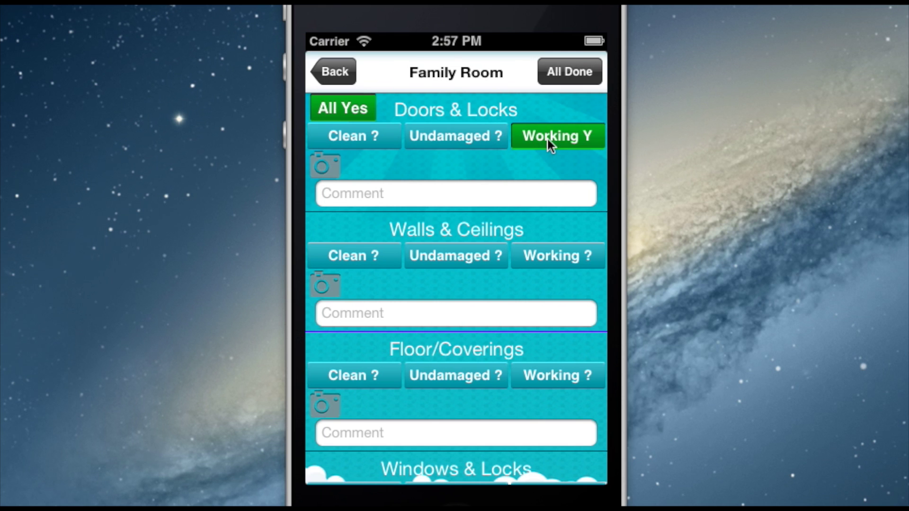
{"action": "left_click", "coordinate": [547, 139]}
{"action": "left_click", "coordinate": [547, 139]}
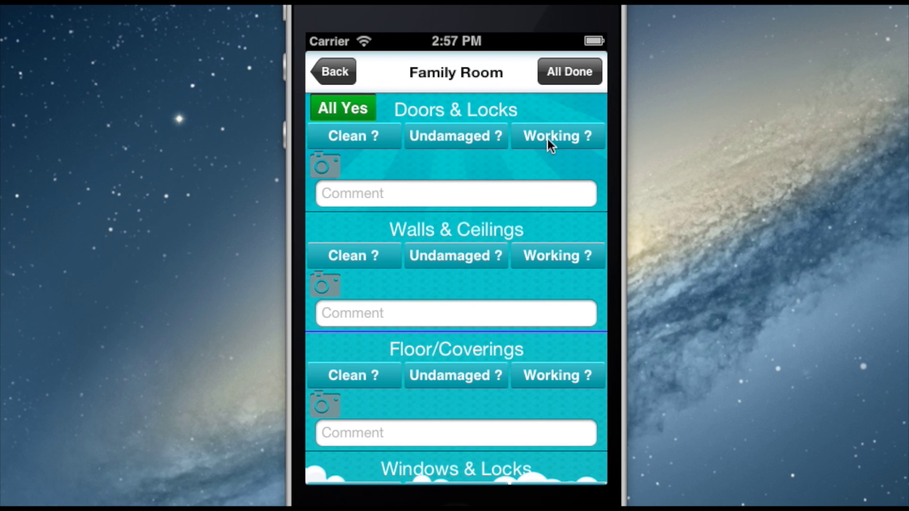
Set all items to Yes, reset them to unanswered, and comment 'This could use replacing.' on Doors & Locks
{"action": "left_click", "coordinate": [358, 109]}
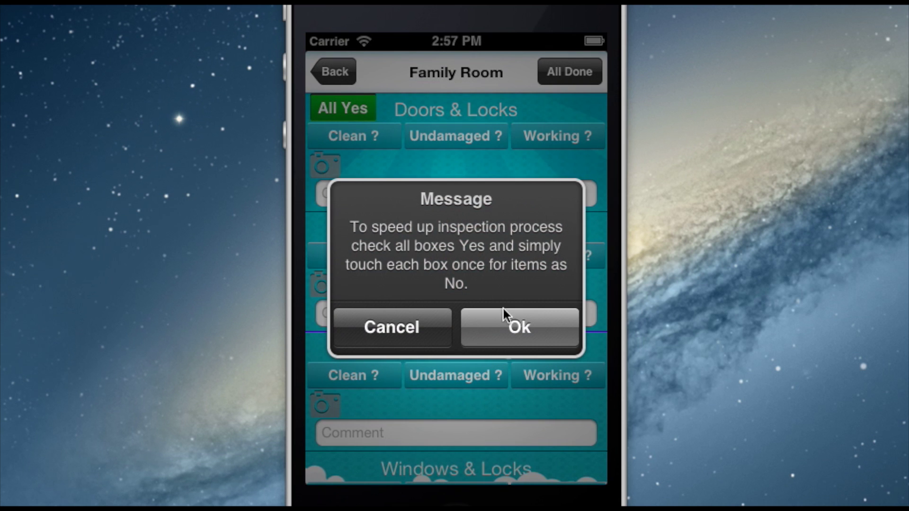
{"action": "left_click", "coordinate": [515, 328]}
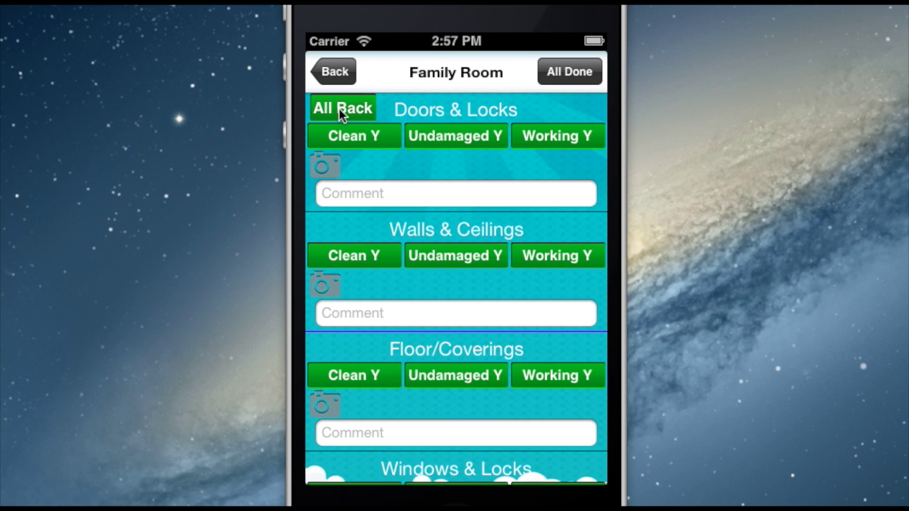
{"action": "left_click", "coordinate": [339, 109]}
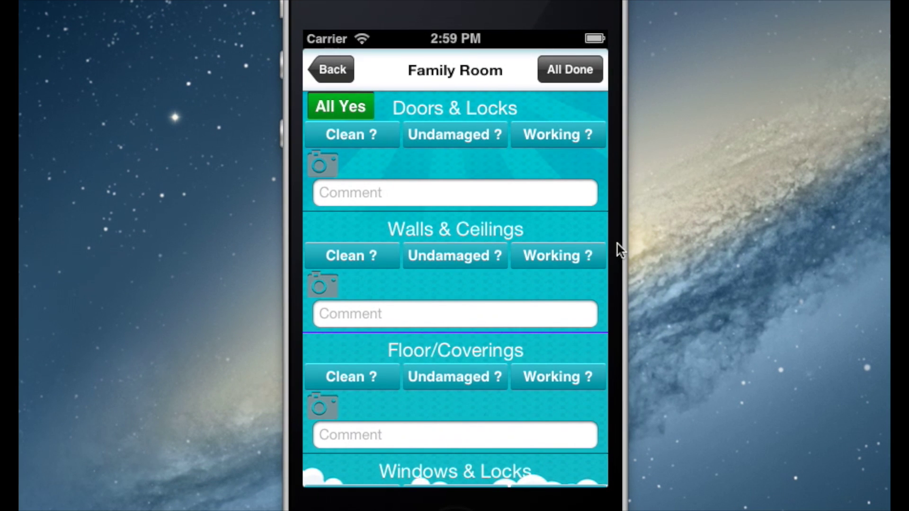
{"action": "left_click", "coordinate": [438, 192]}
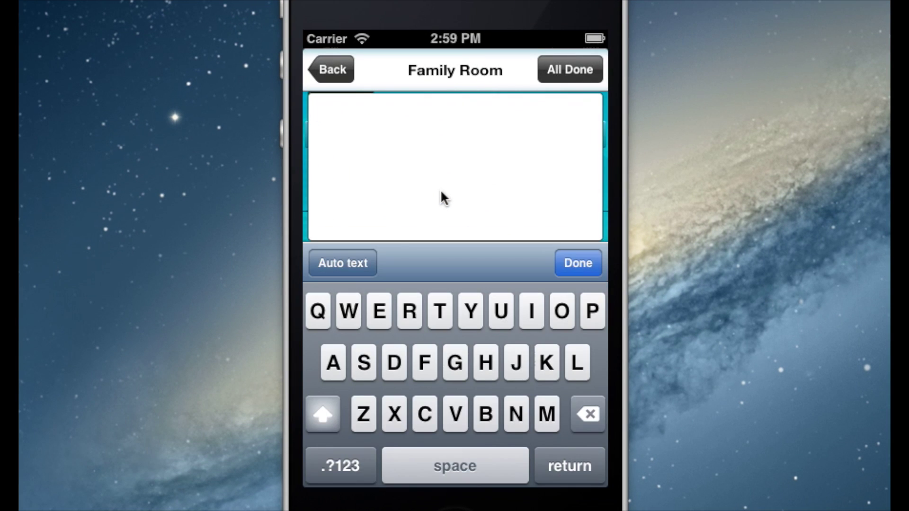
{"action": "type", "text": "This could "}
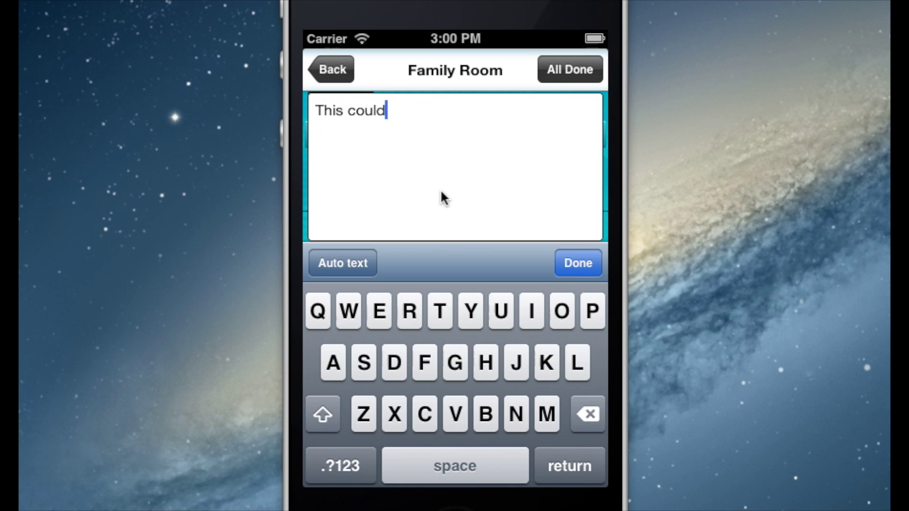
{"action": "type", "text": "use replacing"}
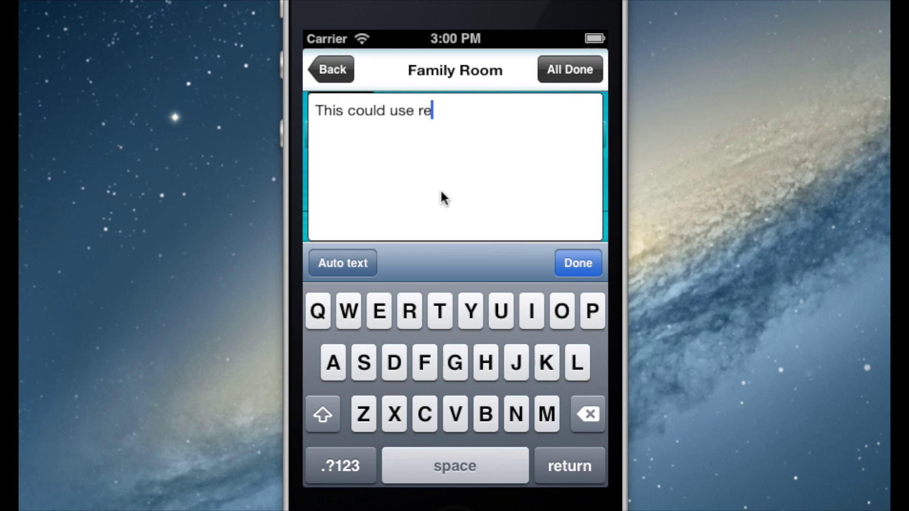
{"action": "type", "text": "."}
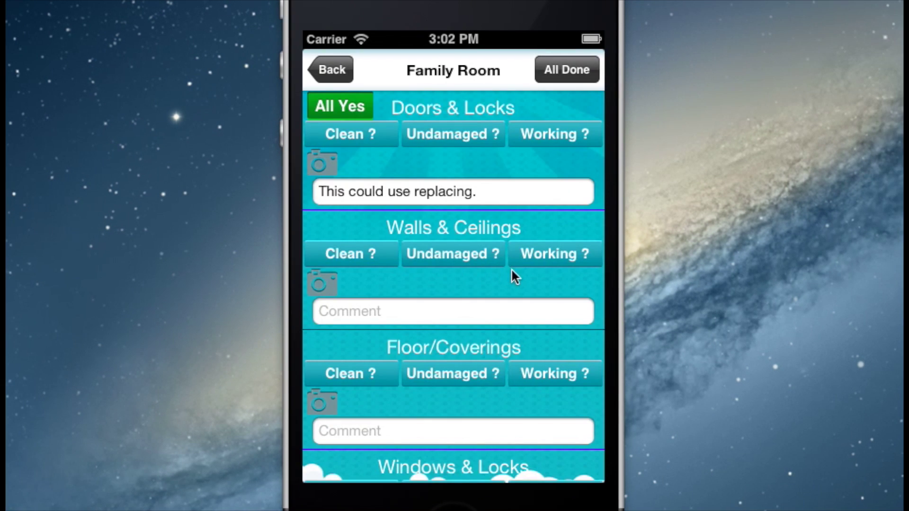
Save 'Wall needs painting.' as a new Auto text phrase and apply it as the Walls & Ceilings comment
{"action": "left_click", "coordinate": [400, 310]}
{"action": "left_click", "coordinate": [351, 261]}
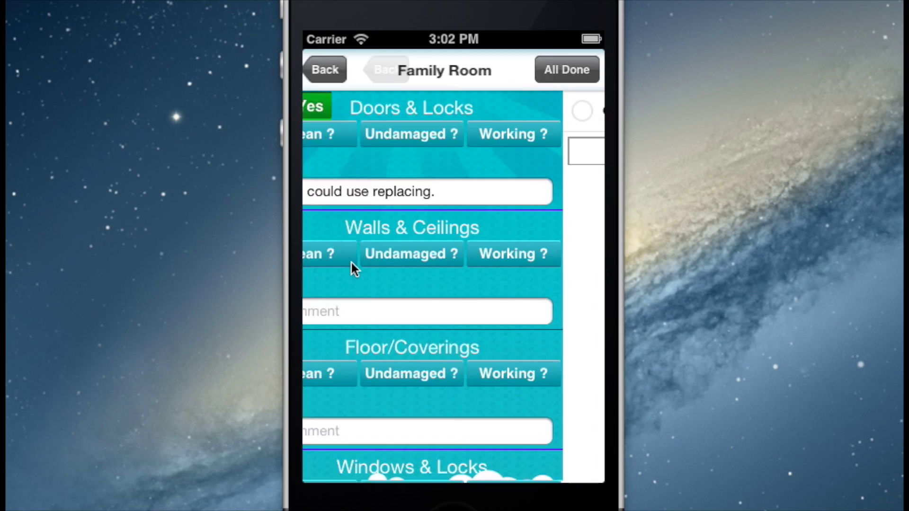
{"action": "left_click", "coordinate": [378, 155]}
{"action": "type", "text": "W"}
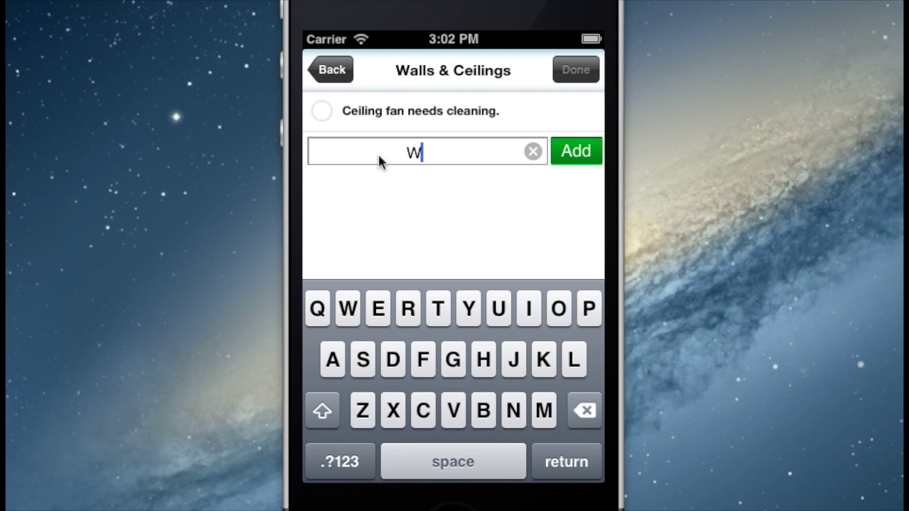
{"action": "type", "text": "all needs "}
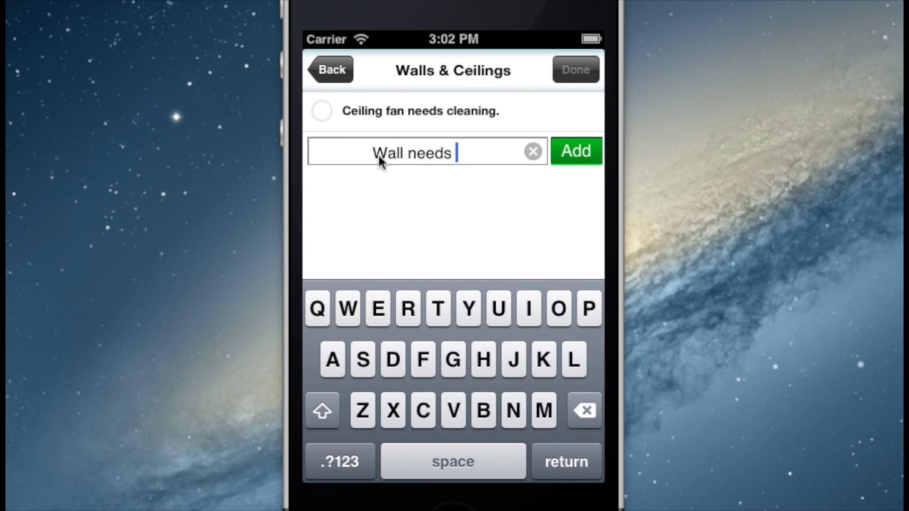
{"action": "type", "text": "painting."}
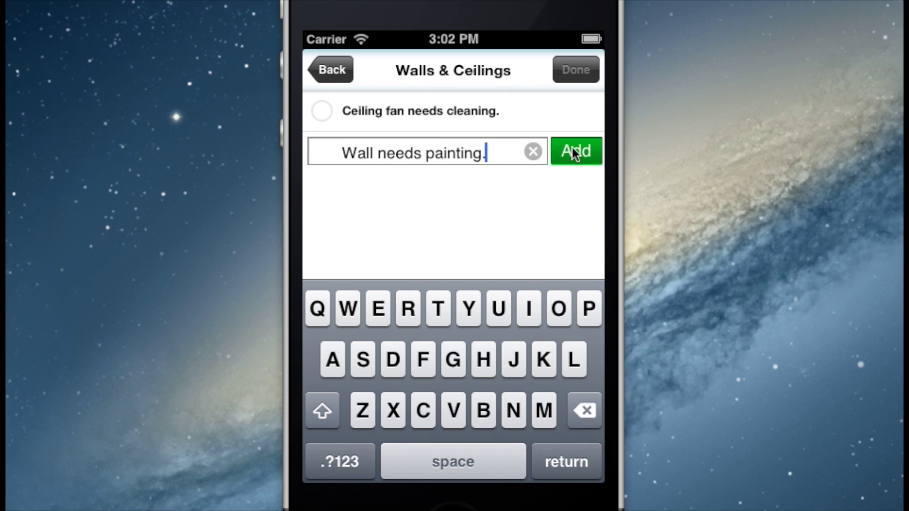
{"action": "left_click", "coordinate": [573, 148]}
{"action": "left_click", "coordinate": [454, 297]}
{"action": "left_click", "coordinate": [406, 153]}
{"action": "left_click", "coordinate": [568, 69]}
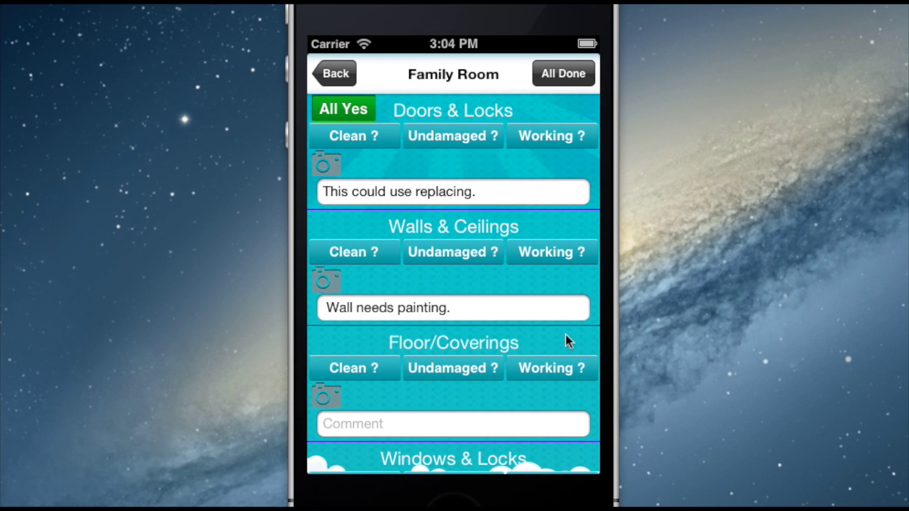
Add an 'Additional Ceiling Photos' item to the Family Room, then mark the room All Done
{"action": "left_click_drag", "start_coordinate": [568, 341], "coordinate": [550, 239]}
{"action": "left_click_drag", "start_coordinate": [562, 373], "coordinate": [562, 203]}
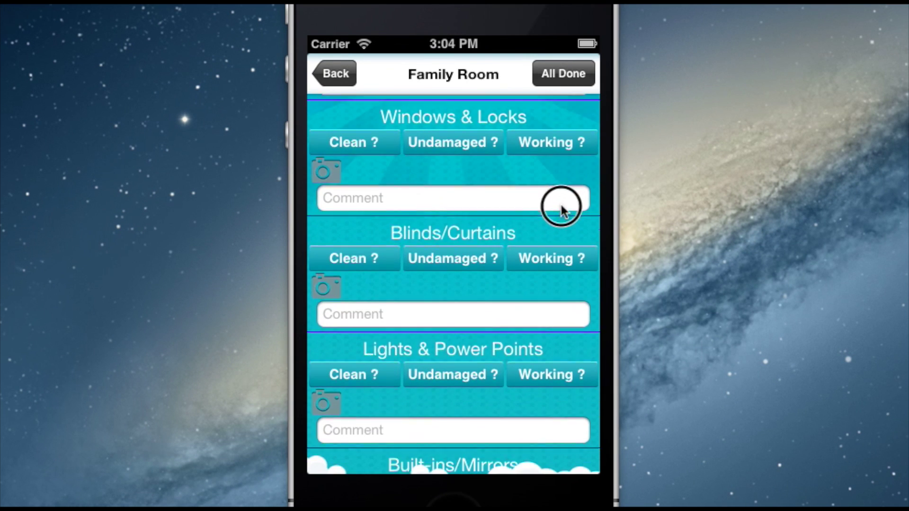
{"action": "left_click_drag", "start_coordinate": [570, 402], "coordinate": [564, 197]}
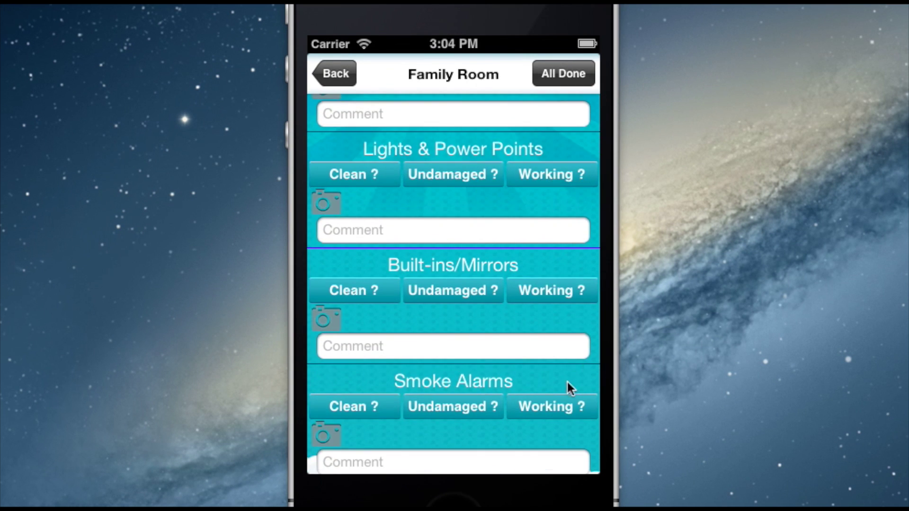
{"action": "left_click_drag", "start_coordinate": [568, 383], "coordinate": [562, 225]}
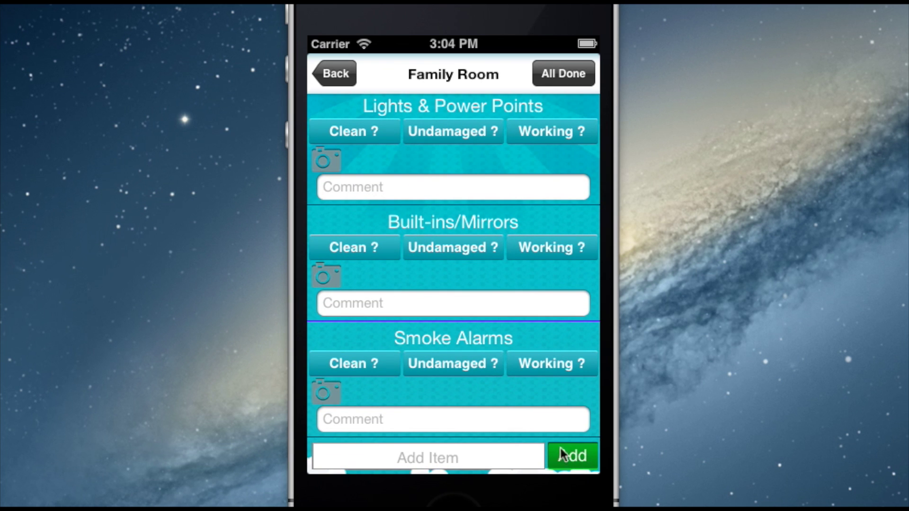
{"action": "left_click", "coordinate": [433, 457]}
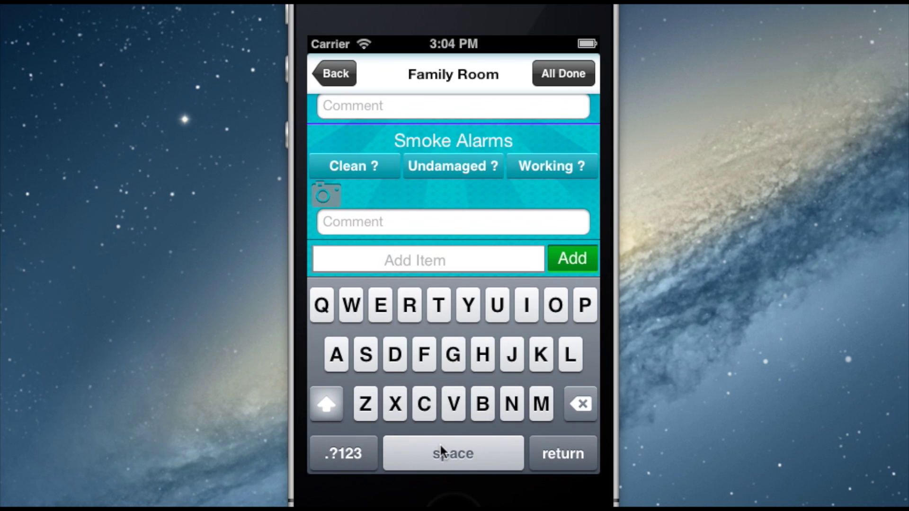
{"action": "type", "text": "Additional"}
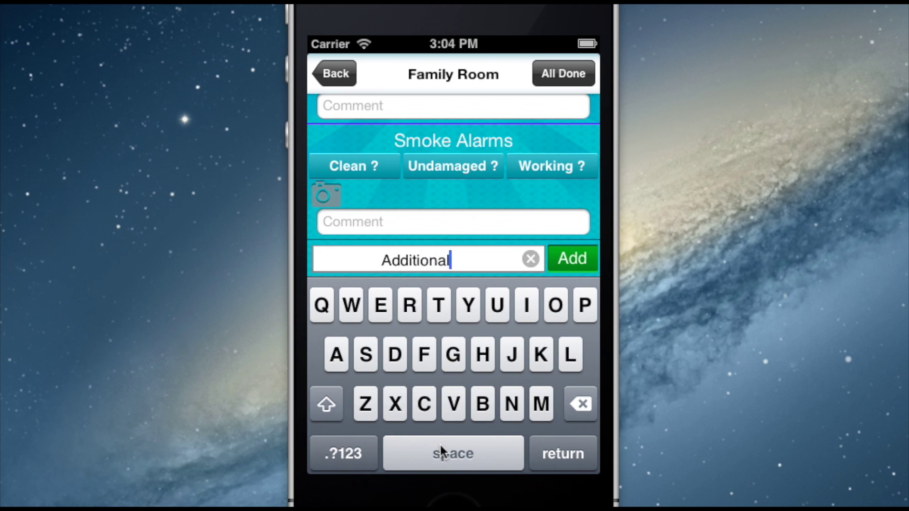
{"action": "type", "text": " Ceiling Photos"}
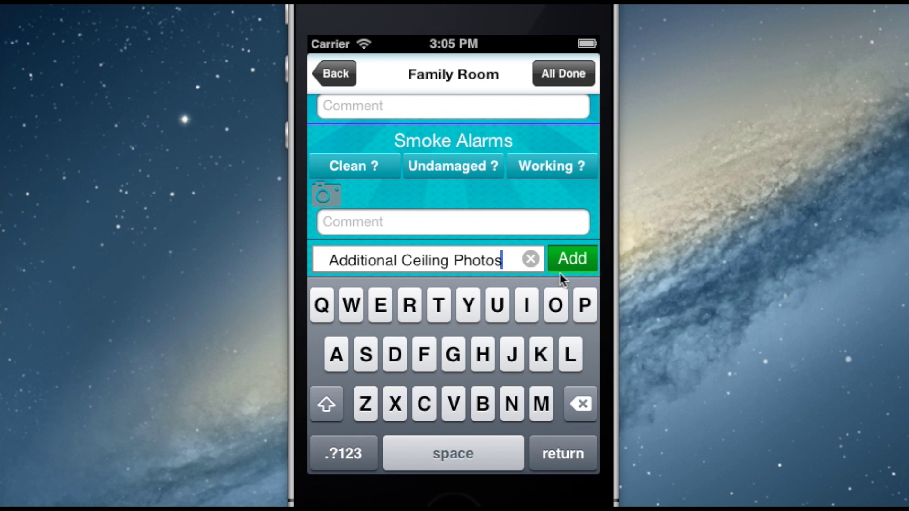
{"action": "left_click", "coordinate": [567, 260]}
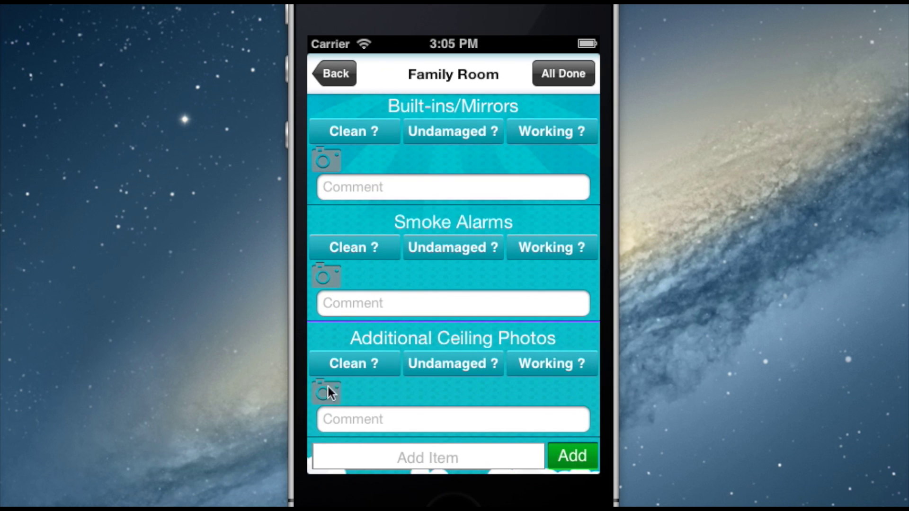
{"action": "left_click", "coordinate": [586, 73]}
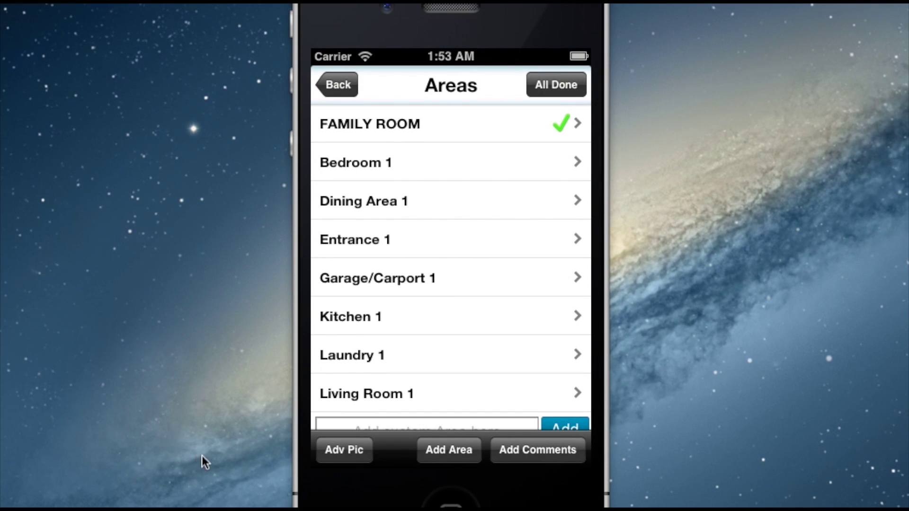
{"action": "left_click", "coordinate": [345, 452]}
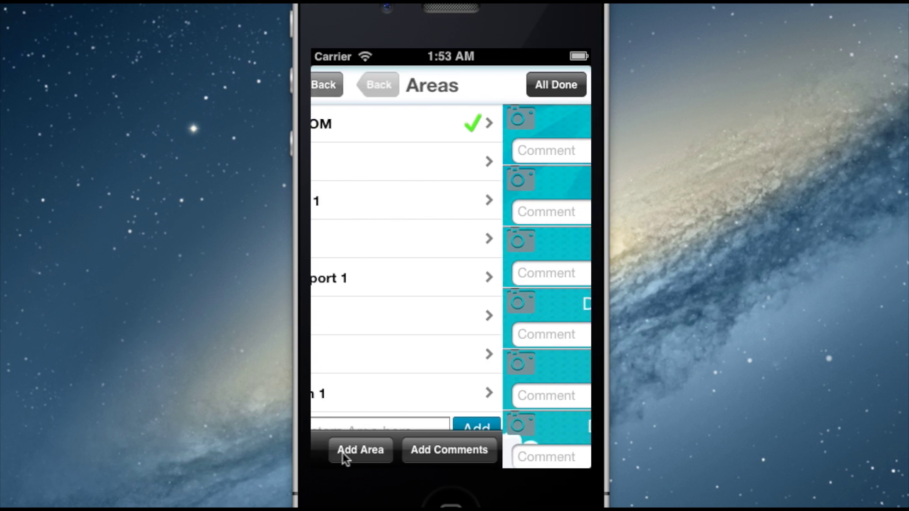
{"action": "left_click_drag", "start_coordinate": [548, 398], "coordinate": [544, 277]}
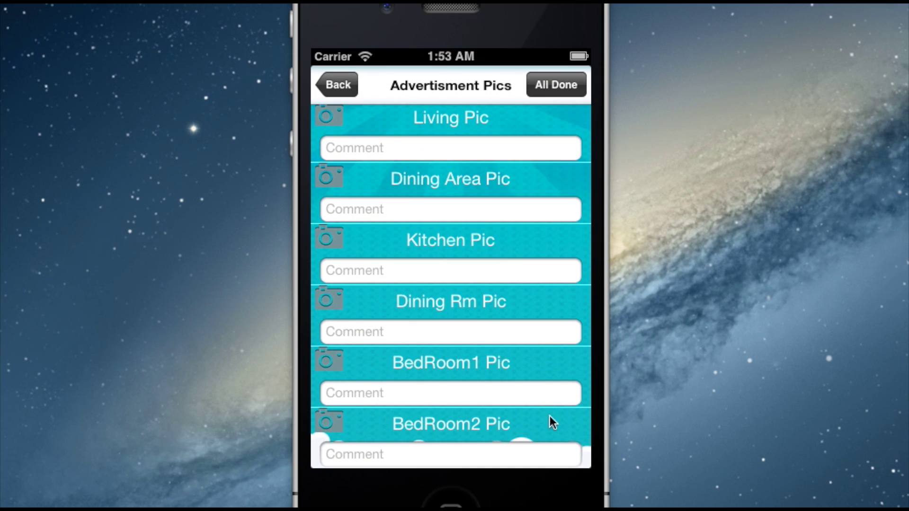
{"action": "left_click_drag", "start_coordinate": [550, 416], "coordinate": [550, 256]}
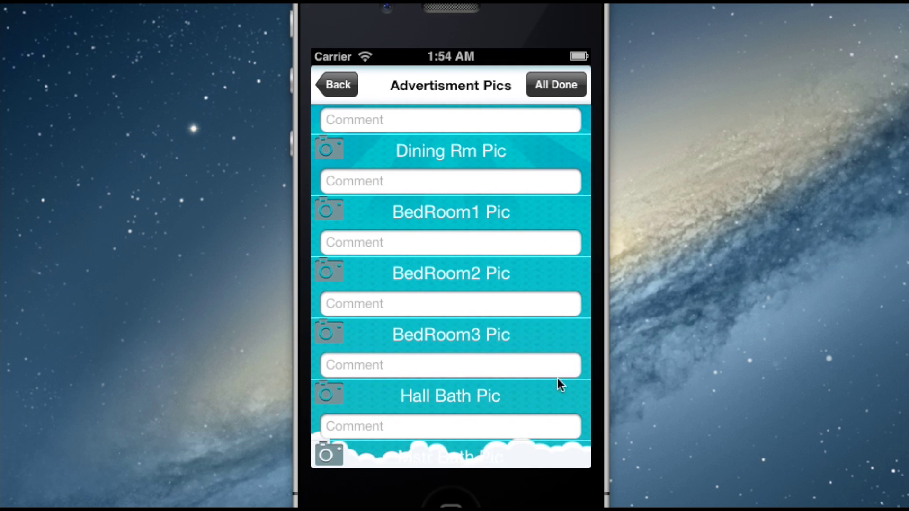
{"action": "left_click_drag", "start_coordinate": [545, 395], "coordinate": [533, 245]}
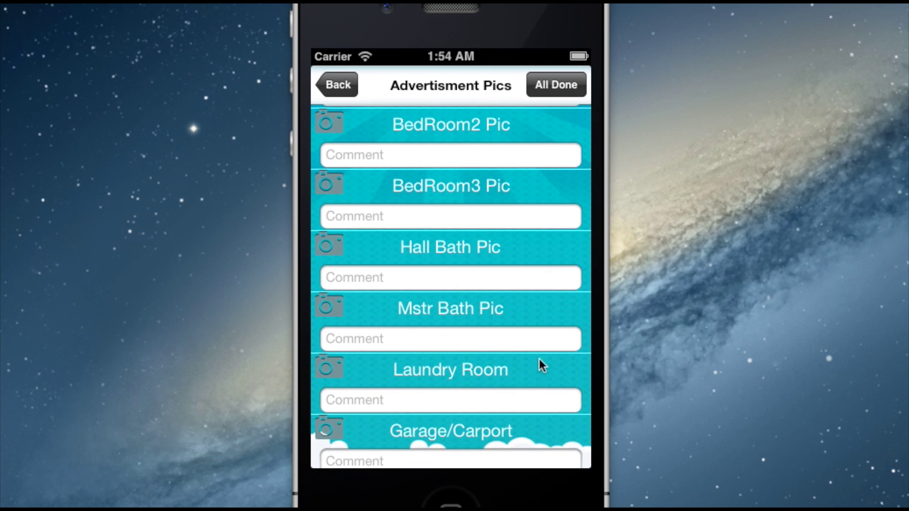
{"action": "left_click_drag", "start_coordinate": [534, 394], "coordinate": [538, 429]}
{"action": "left_click_drag", "start_coordinate": [522, 215], "coordinate": [529, 409]}
{"action": "left_click_drag", "start_coordinate": [516, 228], "coordinate": [512, 396]}
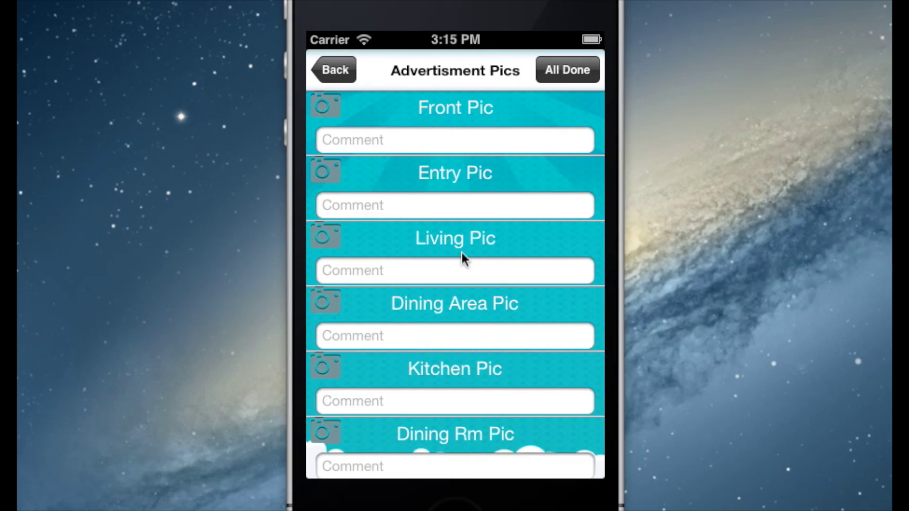
{"action": "left_click", "coordinate": [335, 68]}
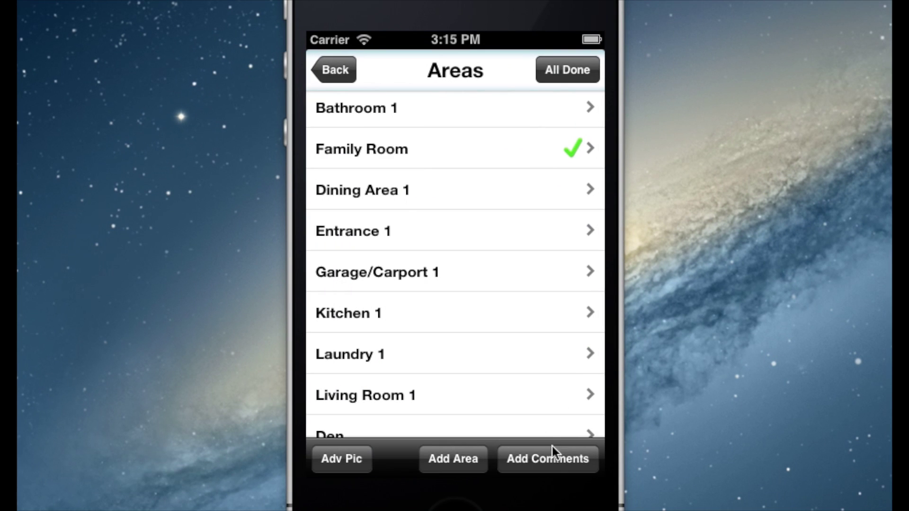
Add the Next Inspection Alert 'Inspect on Sept 19, 2014' in the inspection comments
{"action": "left_click", "coordinate": [548, 459]}
{"action": "left_click", "coordinate": [436, 173]}
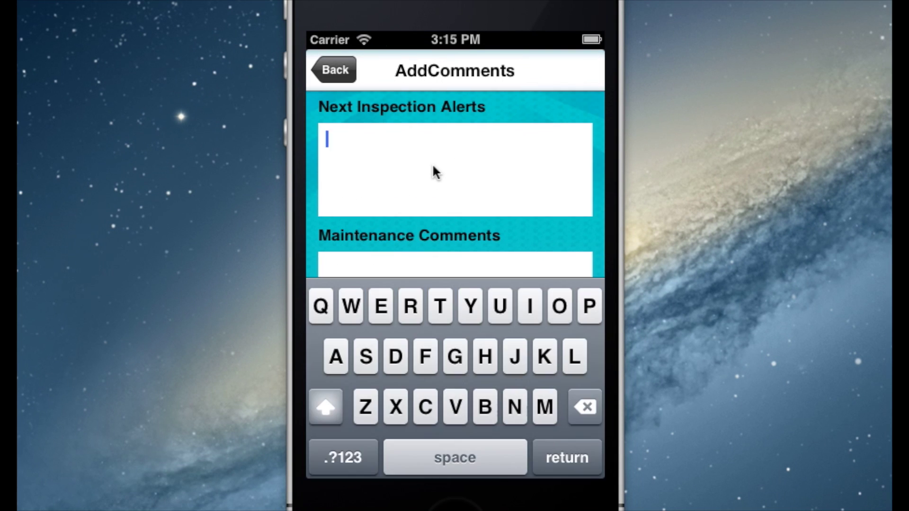
{"action": "type", "text": "t on Sept 19"}
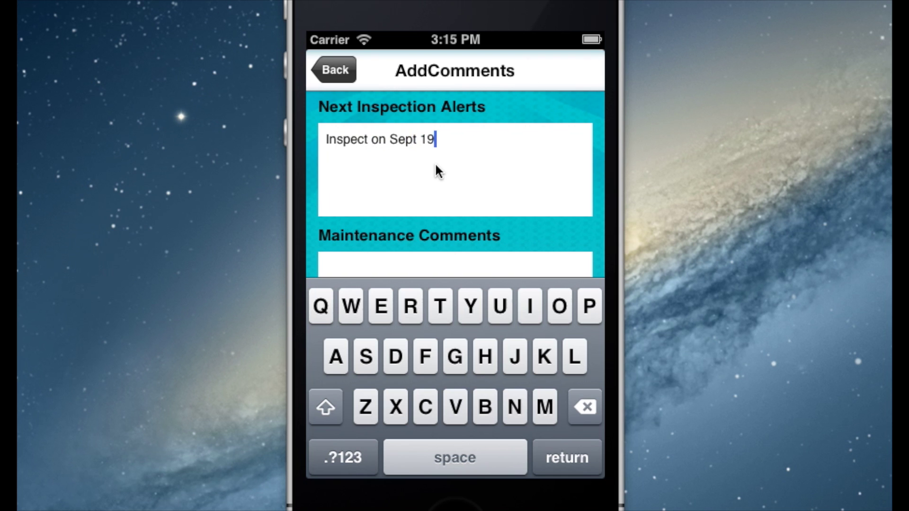
{"action": "type", "text": ", 2014"}
{"action": "key", "text": "Tab"}
{"action": "left_click", "coordinate": [476, 219]}
{"action": "left_click", "coordinate": [419, 263]}
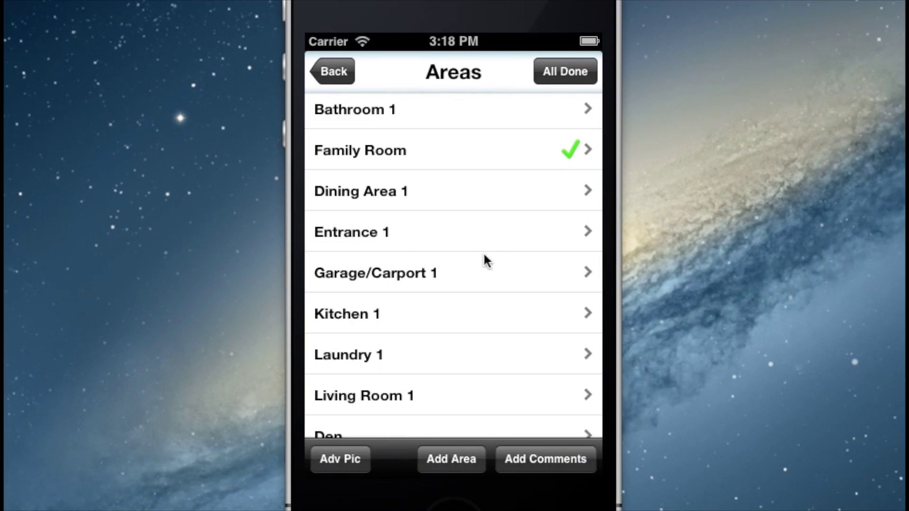
Mark the whole inspection done and open the finished inspection's Detail screen
{"action": "left_click", "coordinate": [570, 74]}
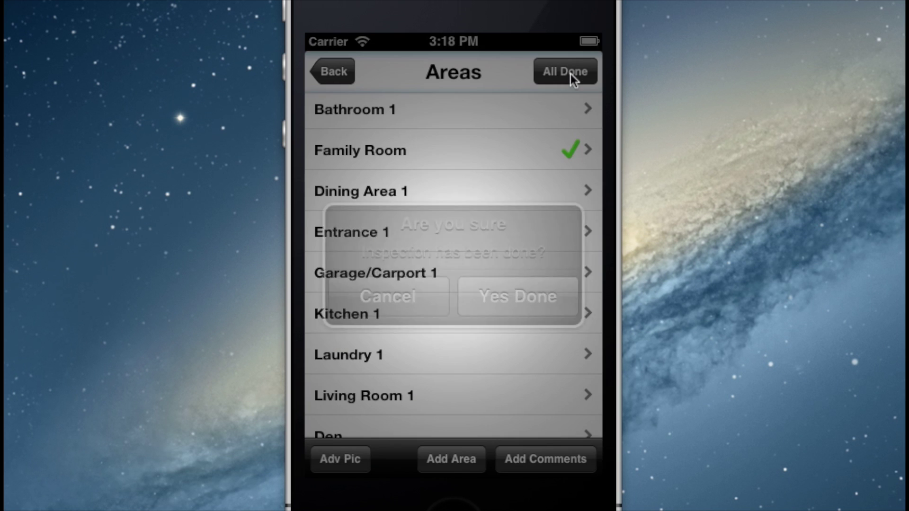
{"action": "left_click", "coordinate": [524, 306]}
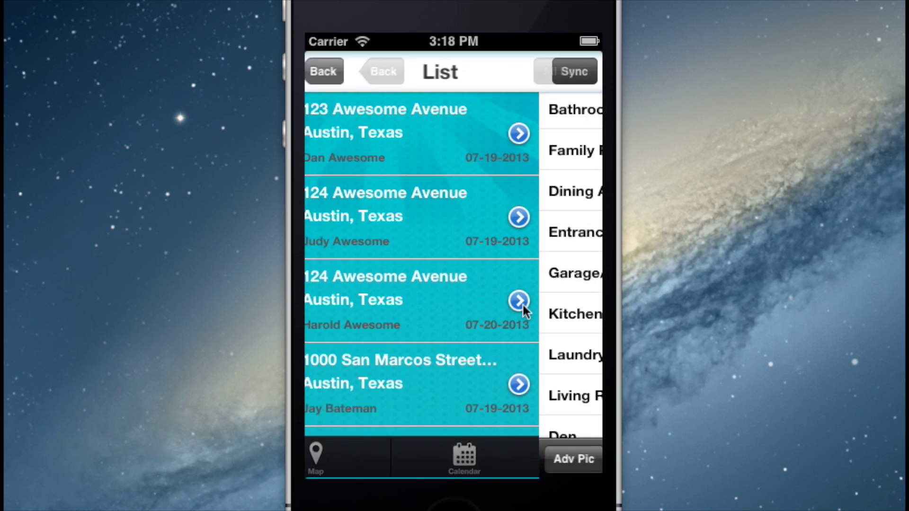
{"action": "left_click_drag", "start_coordinate": [522, 303], "coordinate": [455, 251]}
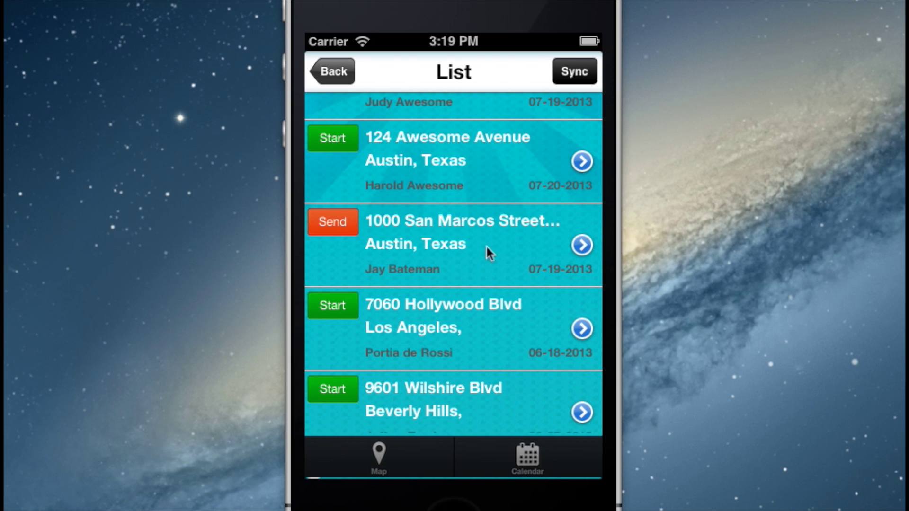
{"action": "left_click", "coordinate": [581, 251]}
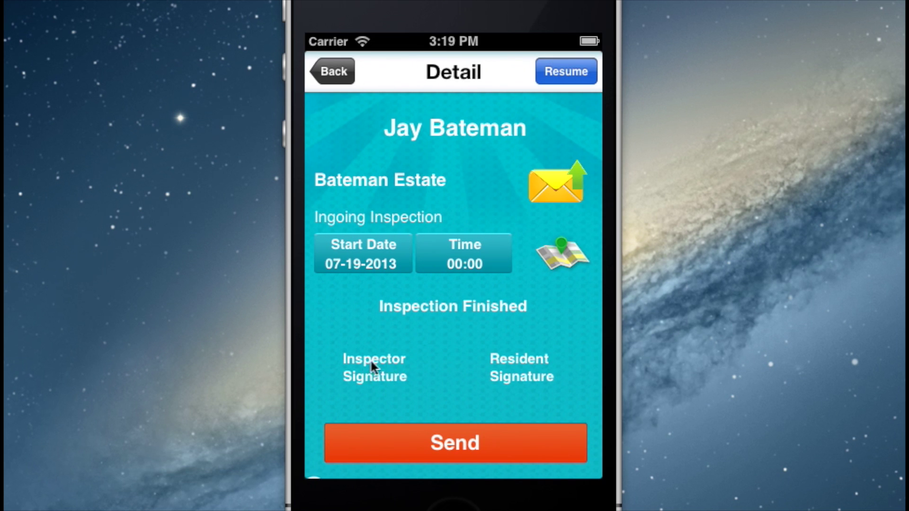
Draw and save the inspector's signature on the inspection
{"action": "left_click", "coordinate": [380, 374]}
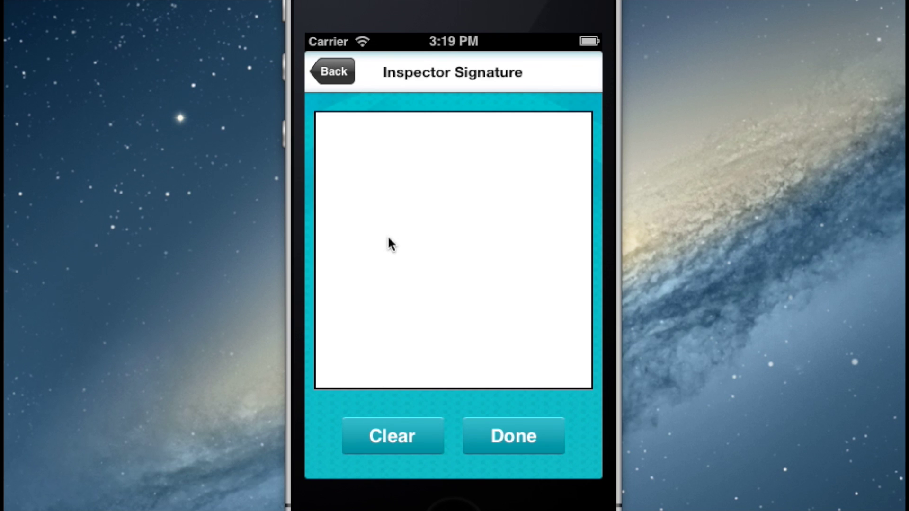
{"action": "mouse_move", "coordinate": [389, 243]}
{"action": "left_mouse_down"}
{"action": "mouse_move", "coordinate": [388, 265]}
{"action": "mouse_move", "coordinate": [353, 270]}
{"action": "mouse_move", "coordinate": [414, 232]}
{"action": "mouse_move", "coordinate": [466, 286]}
{"action": "mouse_move", "coordinate": [517, 227]}
{"action": "mouse_move", "coordinate": [544, 263]}
{"action": "mouse_move", "coordinate": [570, 268]}
{"action": "left_mouse_up"}
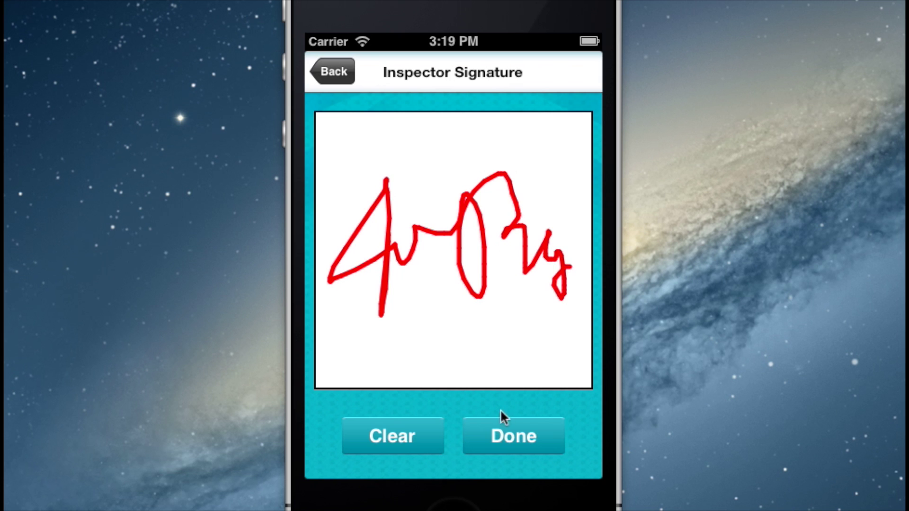
{"action": "left_click", "coordinate": [510, 435]}
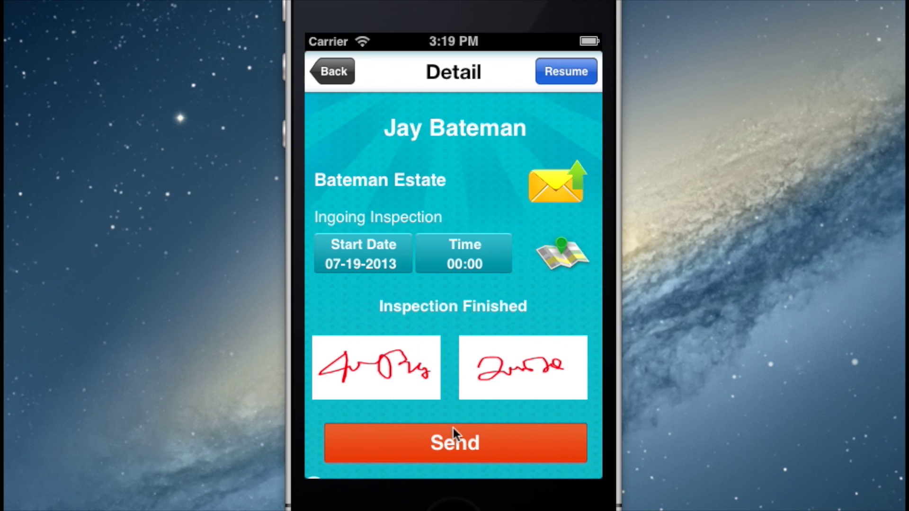
Send the signed inspection to the web and confirm the sync
{"action": "left_click", "coordinate": [455, 440]}
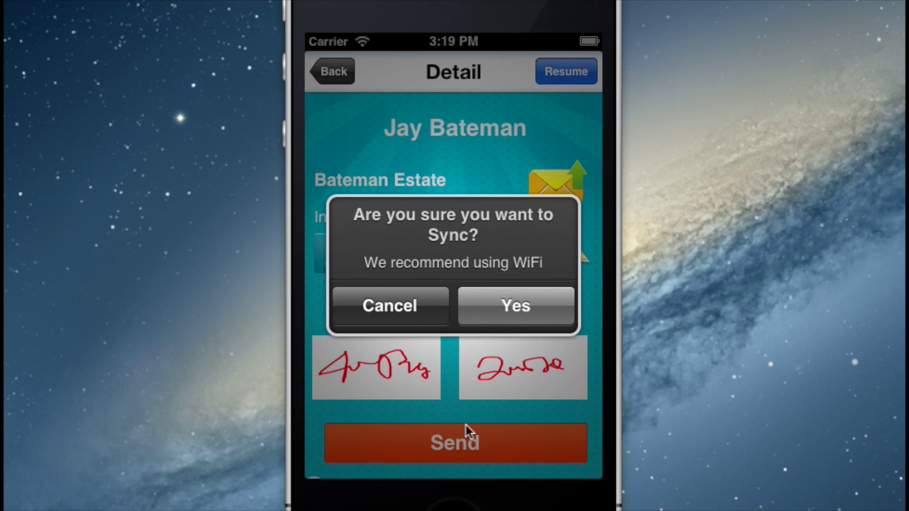
{"action": "left_click", "coordinate": [532, 308]}
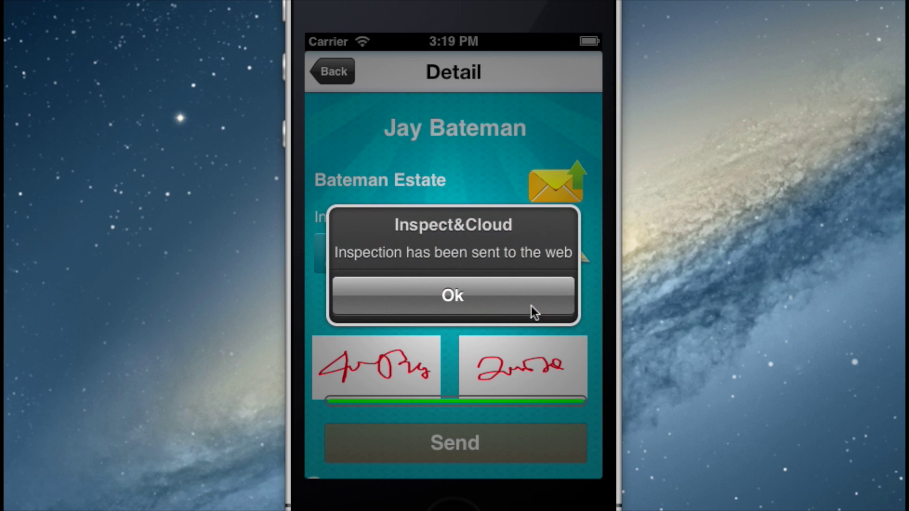
{"action": "left_click", "coordinate": [532, 307]}
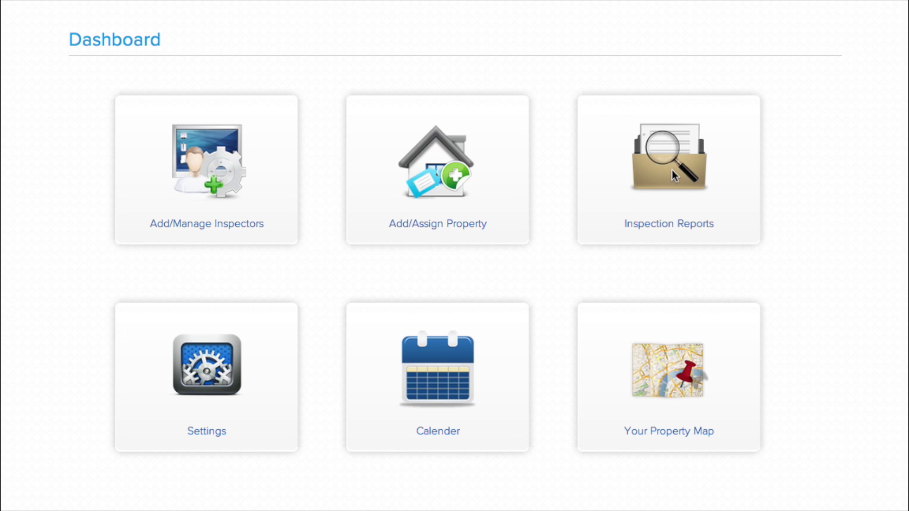
In Inspection Reports, set the report's Bathroom 1 Doors & Locks to Clean and Working
{"action": "left_click", "coordinate": [203, 307]}
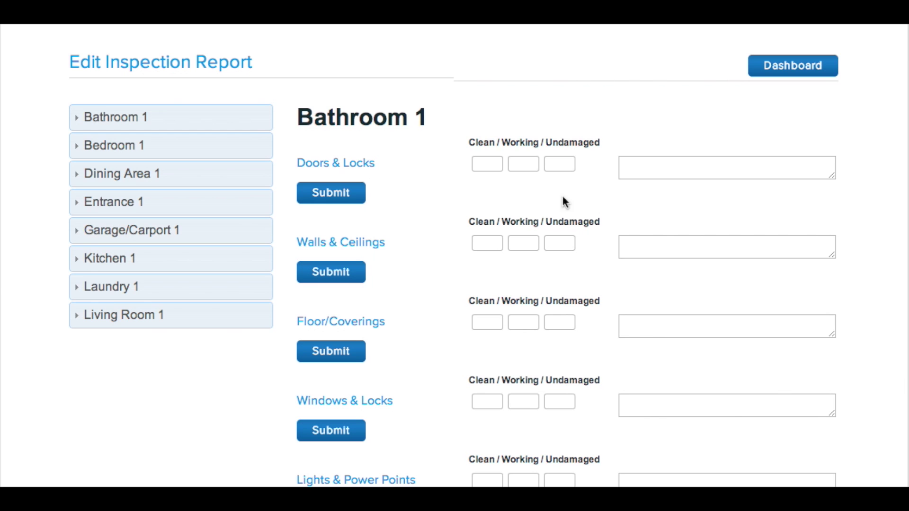
{"action": "left_click", "coordinate": [489, 165]}
{"action": "left_click", "coordinate": [526, 166]}
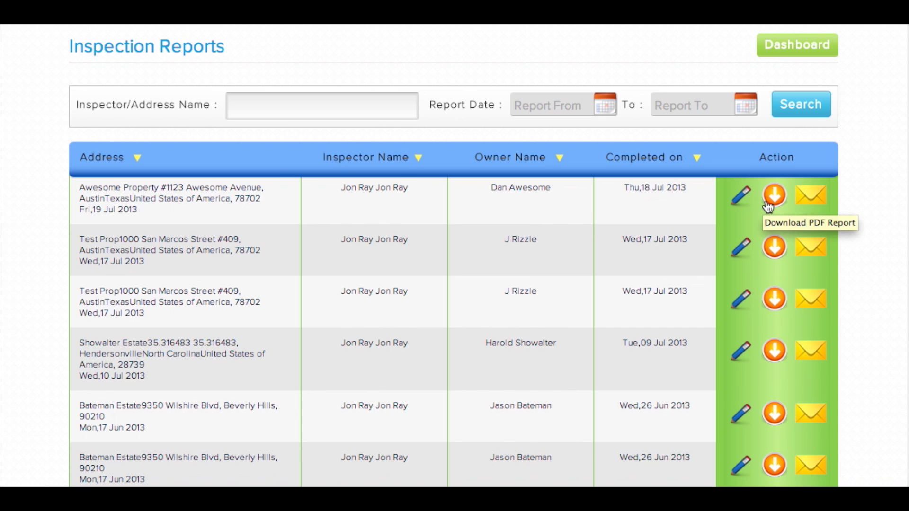
Open the Email form for the first inspection report and scroll down to its Submit button
{"action": "left_click", "coordinate": [813, 201]}
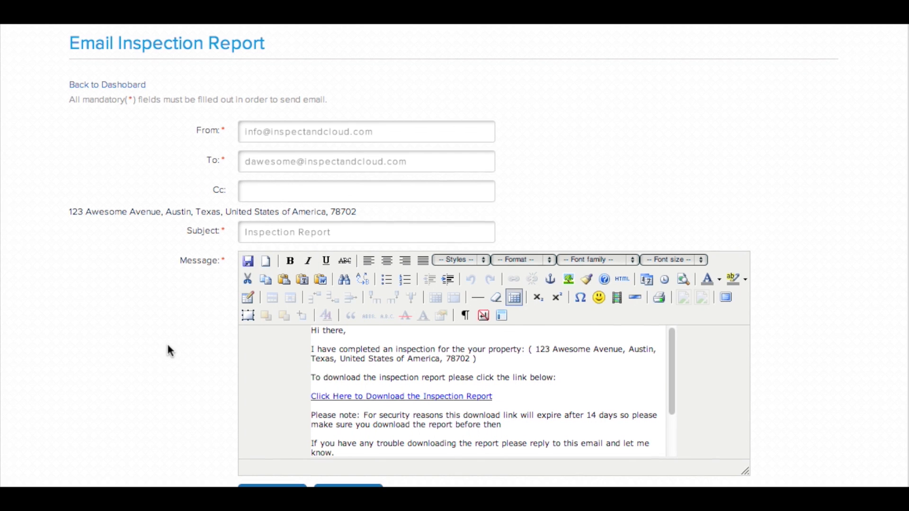
{"action": "scroll", "coordinate": [170, 352], "scroll_direction": "down", "scroll_amount": 1}
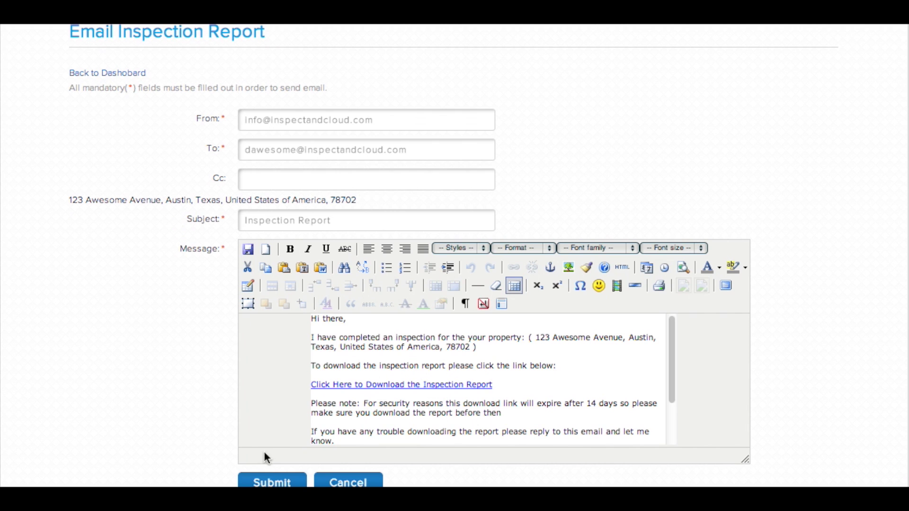